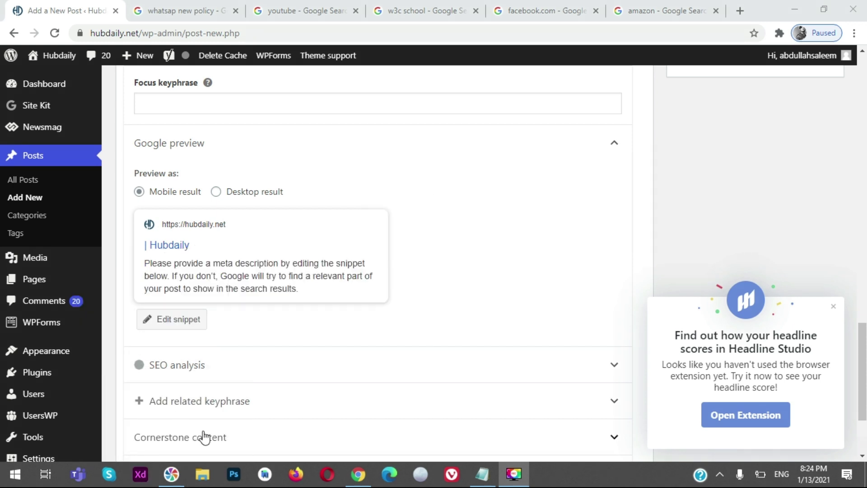
Step: Examine the meta description under the top YouTube result on the "youtube" Google results page
click(330, 11)
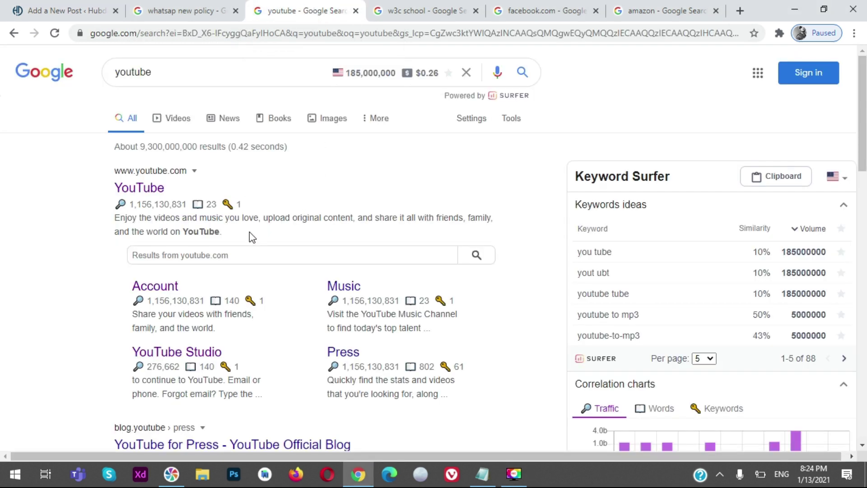
drag(224, 231, 151, 224)
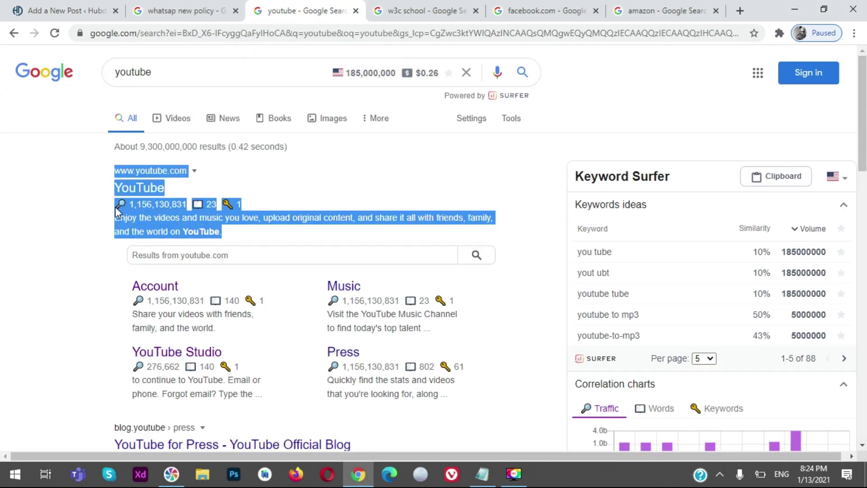
click(68, 213)
drag(232, 237, 116, 221)
click(50, 242)
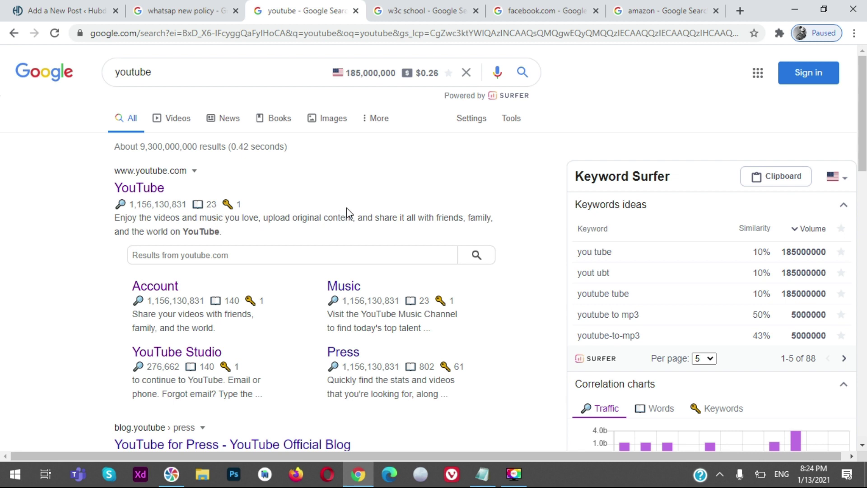
Step: Examine the top results' meta descriptions in the Google searches for w3c school, facebook.com and amazon
click(400, 11)
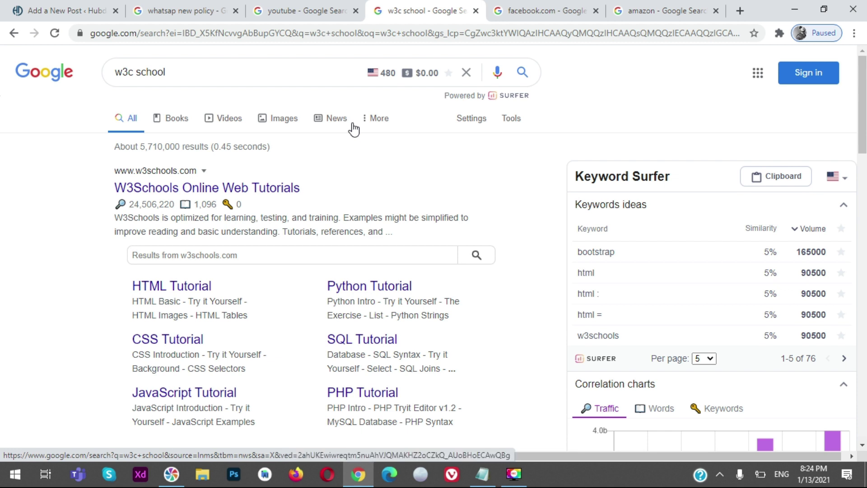
drag(393, 231, 122, 218)
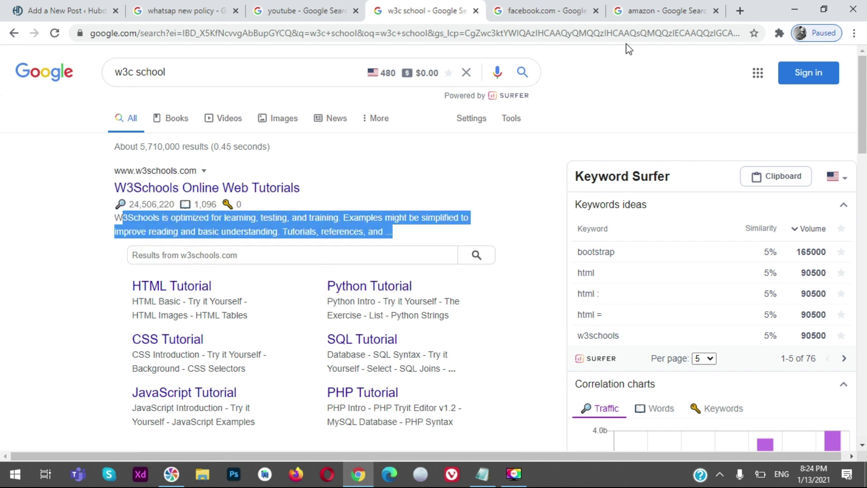
click(533, 10)
drag(398, 233, 101, 233)
click(82, 233)
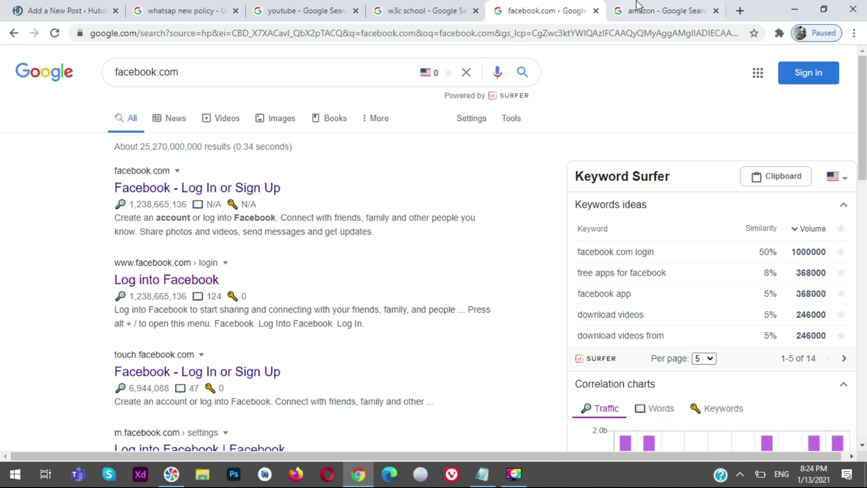
click(663, 8)
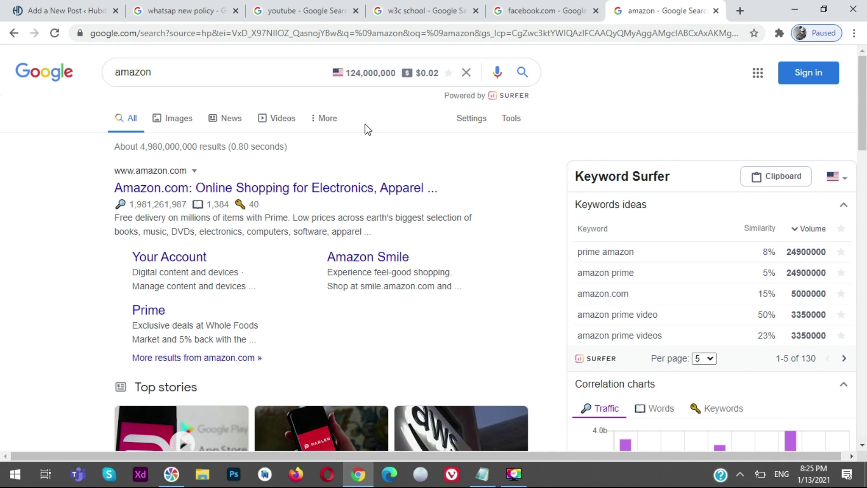
Step: Review the "whatsap new policy" Google results, focusing on the phrase "Our Privacy Policy" in the first result's description
click(195, 10)
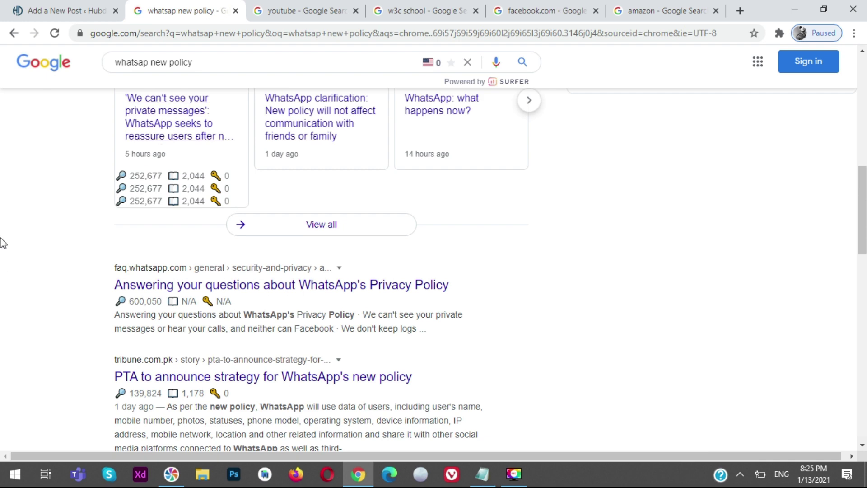
scroll(6, 244, up, 4)
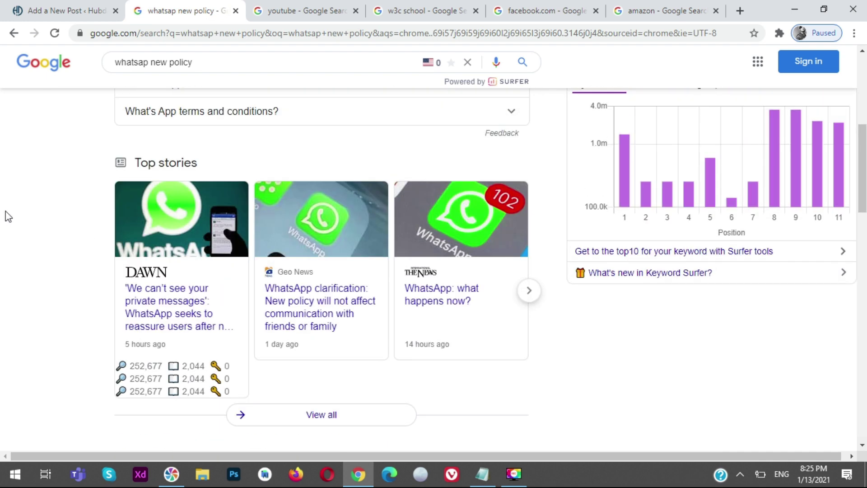
scroll(10, 222, down, 1)
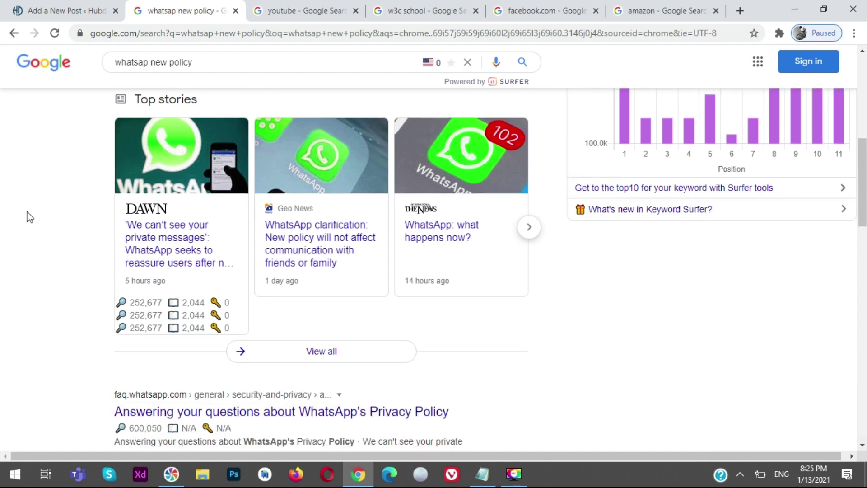
scroll(29, 218, down, 1)
scroll(27, 208, down, 1)
scroll(27, 208, up, 10)
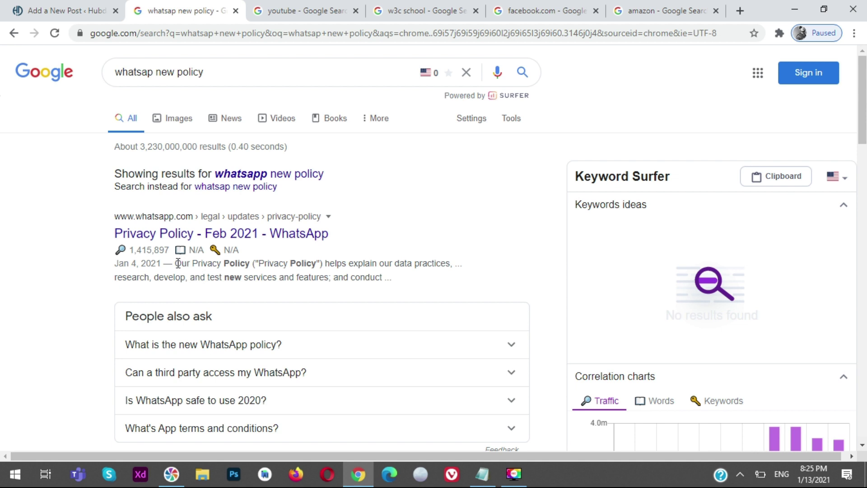
drag(182, 263, 258, 264)
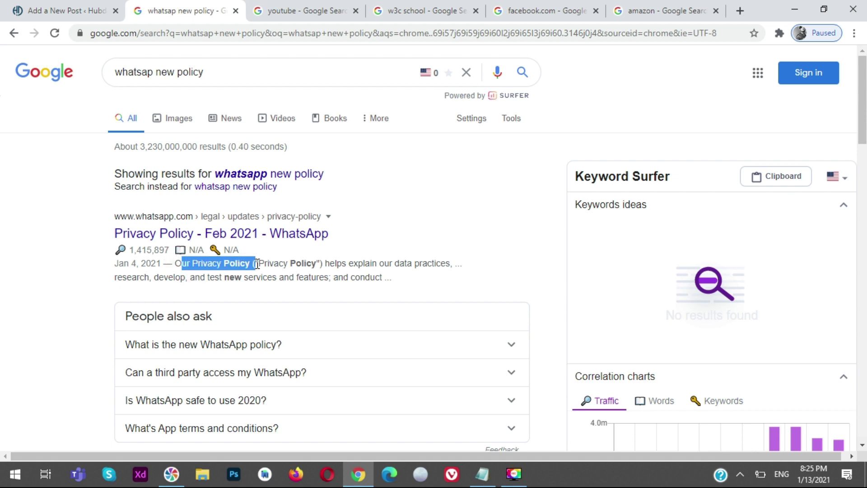
click(398, 212)
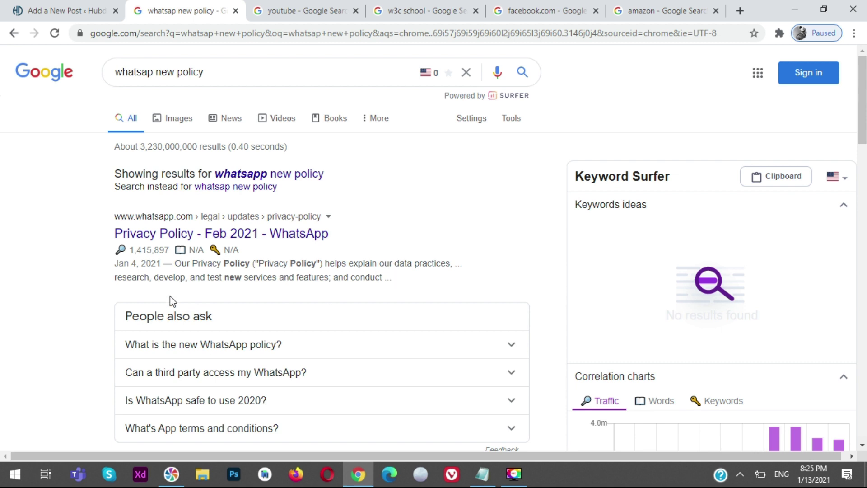
drag(175, 263, 251, 264)
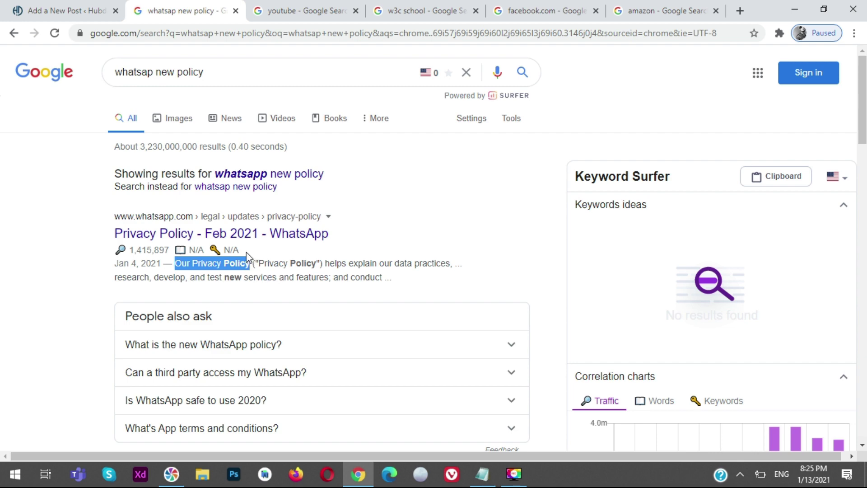
click(41, 313)
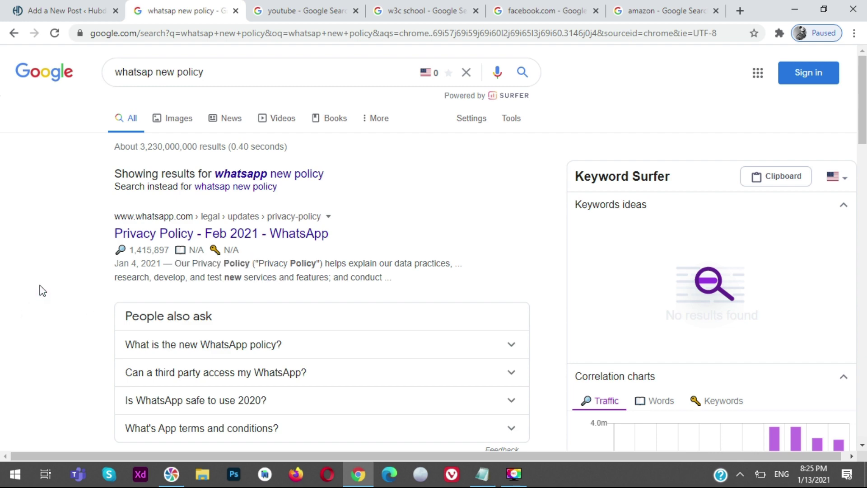
Step: Examine the description of the faq.whatsapp.com result about WhatsApp's Privacy Policy and dismiss the eye-break reminder
scroll(39, 286, down, 6)
scroll(40, 289, down, 4)
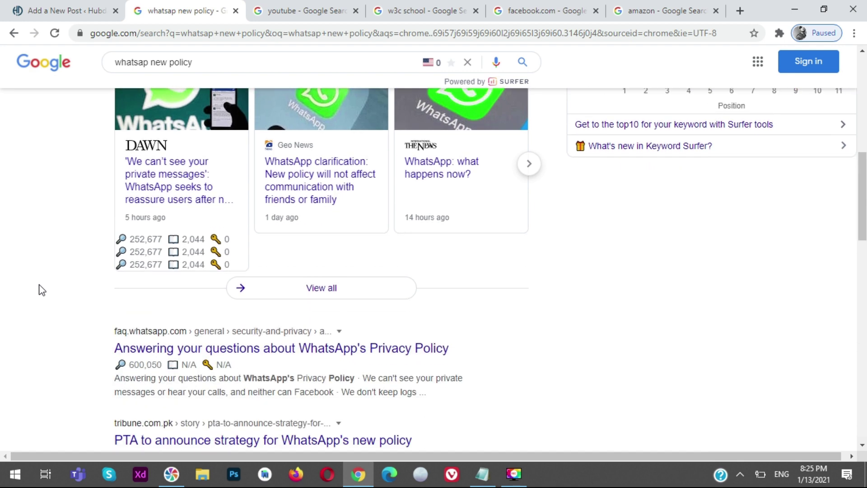
scroll(39, 290, down, 1)
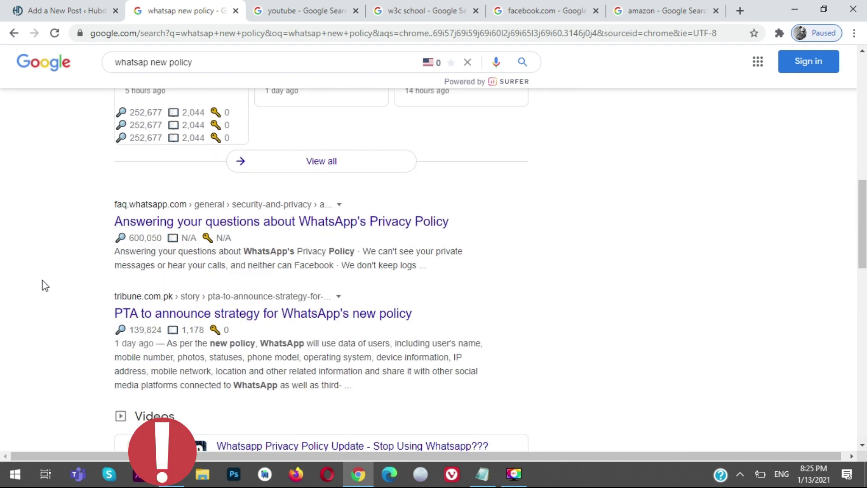
scroll(44, 285, up, 1)
mouse_move(221, 297)
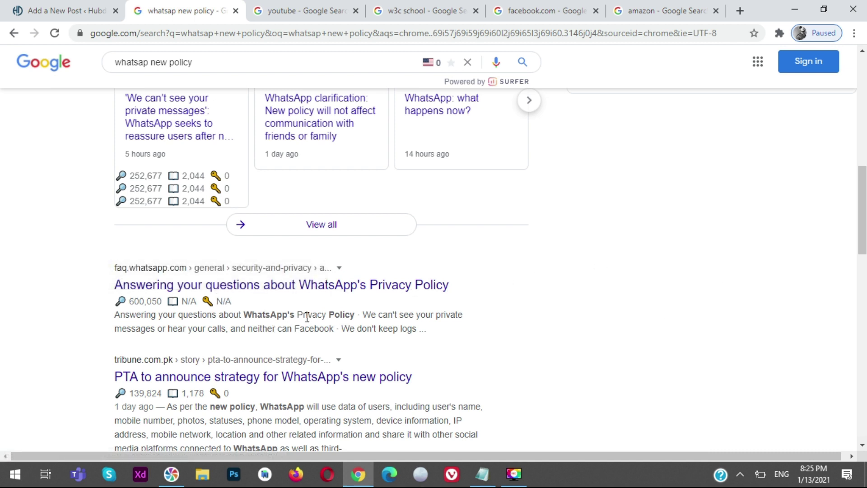
drag(441, 330, 245, 330)
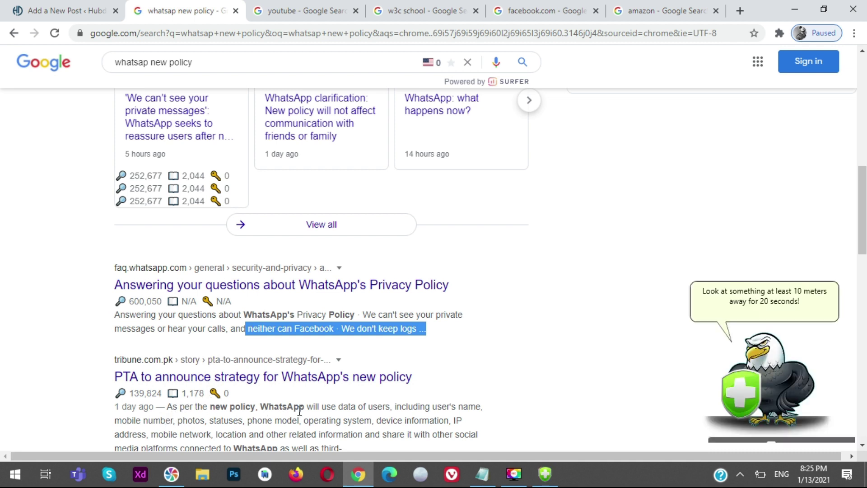
click(783, 368)
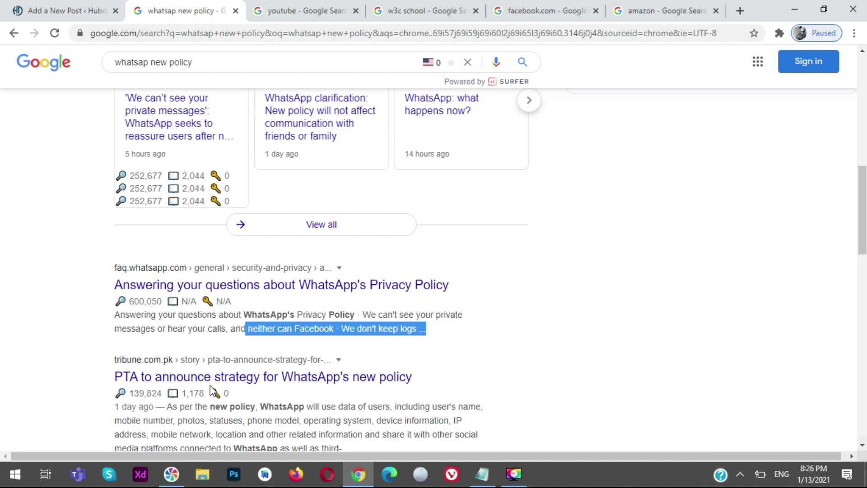
Step: Search Google for "top laptop companies" in place of the WhatsApp policy query
triple_click(209, 62)
text(top)
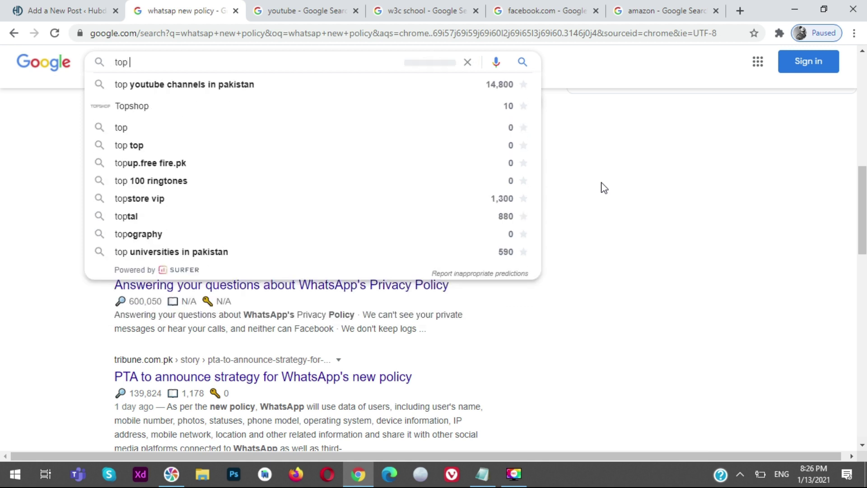
text(laptop companies)
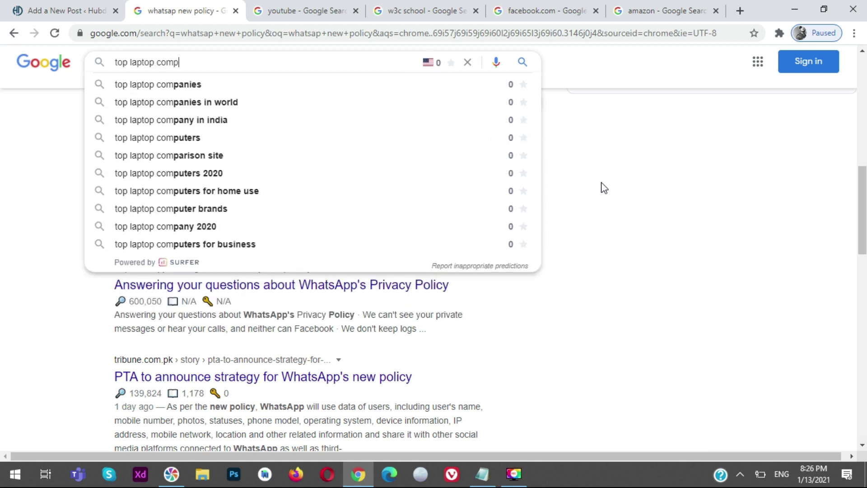
key(Return)
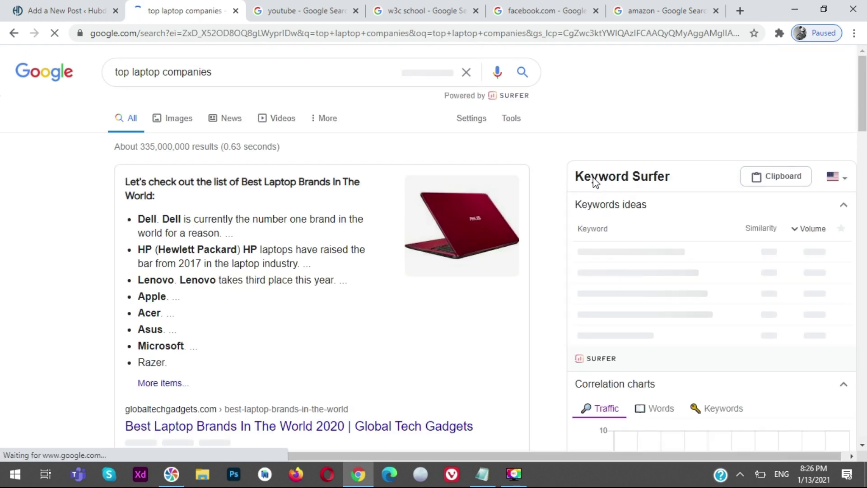
Step: Examine the meta description of the Laptop Mag result "Best & Worst Laptop Brands 2020"
scroll(21, 269, down, 5)
scroll(23, 261, down, 6)
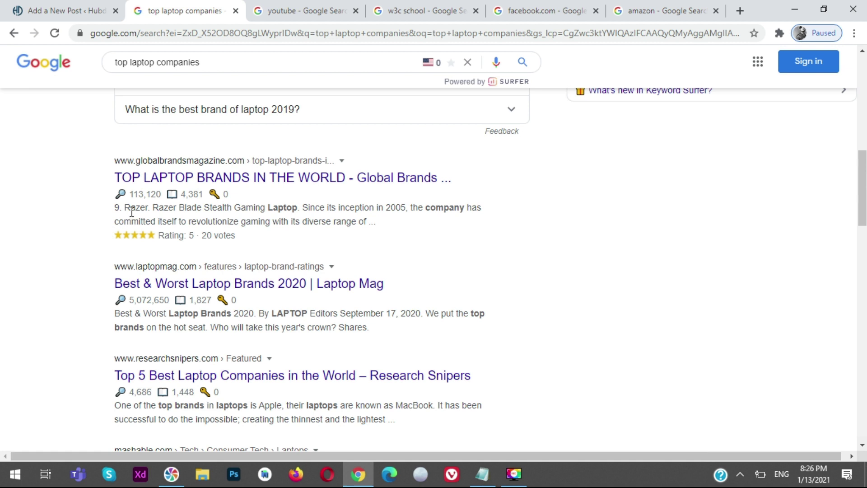
drag(383, 325, 113, 329)
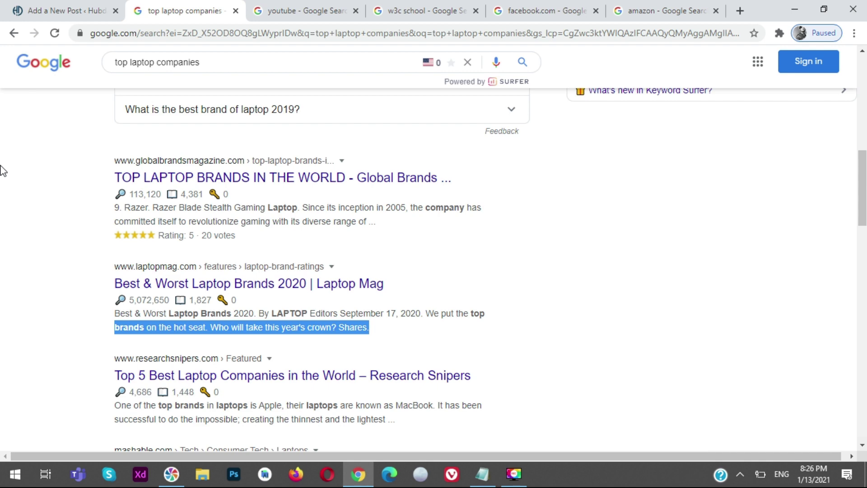
click(635, 273)
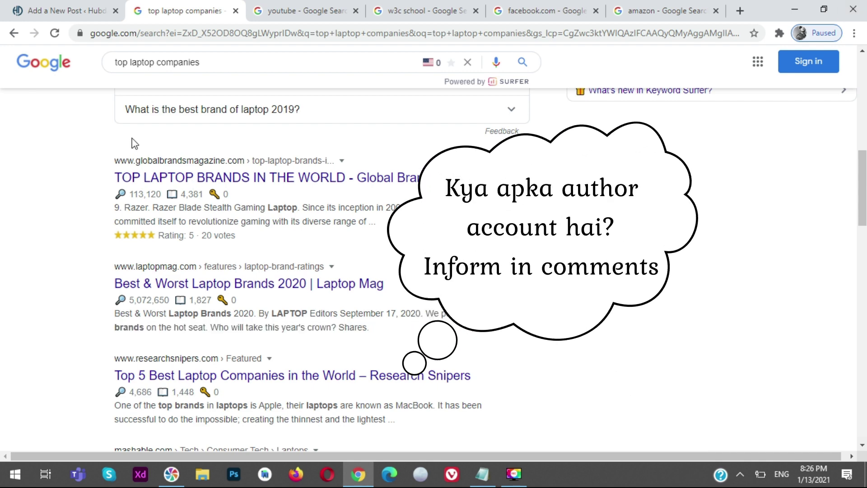
Step: Return to the new WordPress post and enter the title "Whatsap privacy policy in 2021"
click(86, 10)
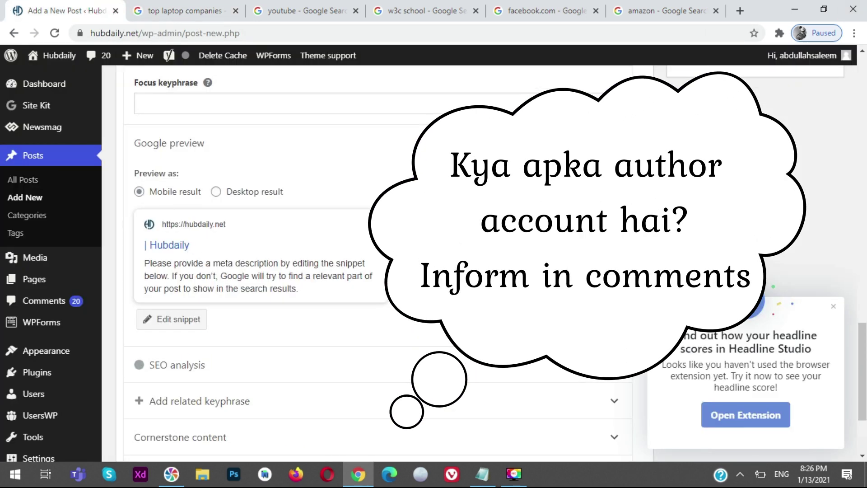
scroll(504, 234, up, 5)
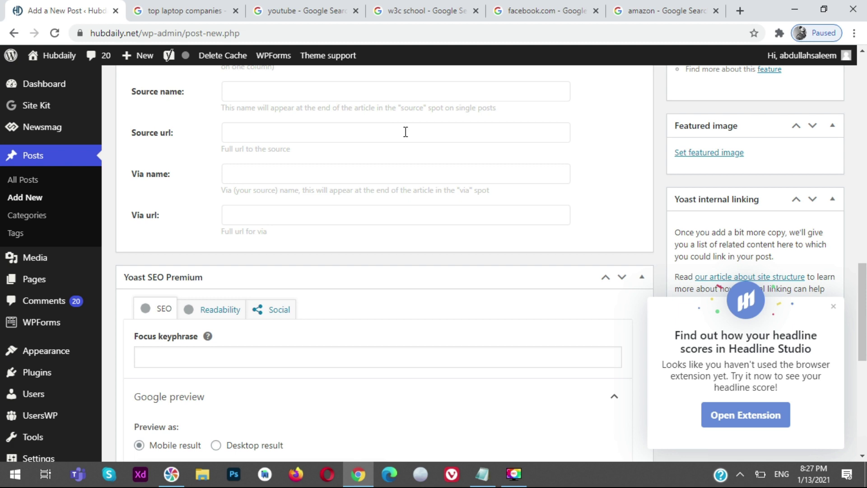
click(768, 414)
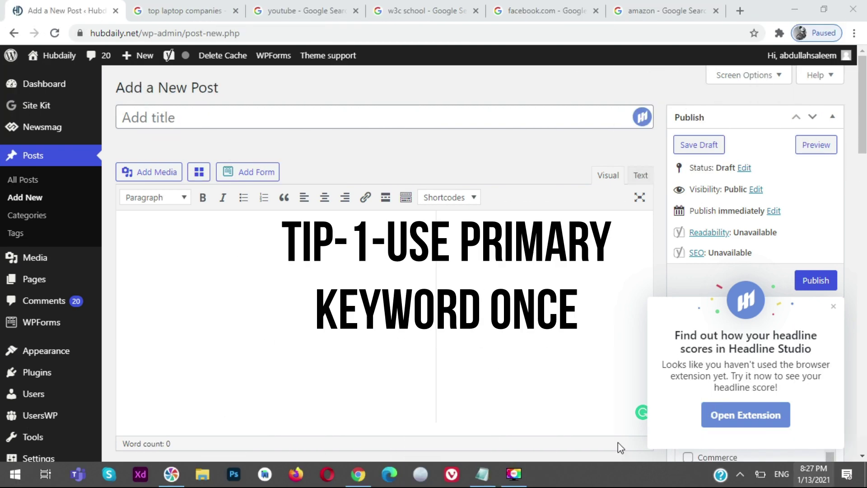
click(225, 116)
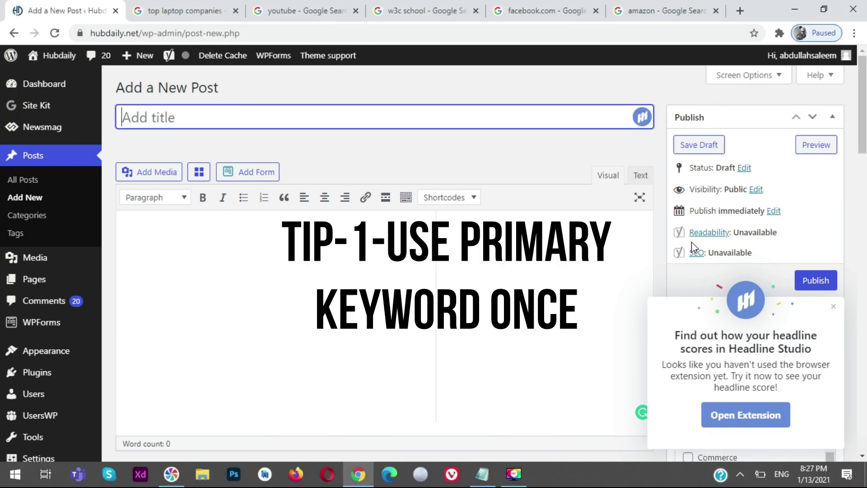
text(Wha)
key(BackSpace)
text(hatsap priv)
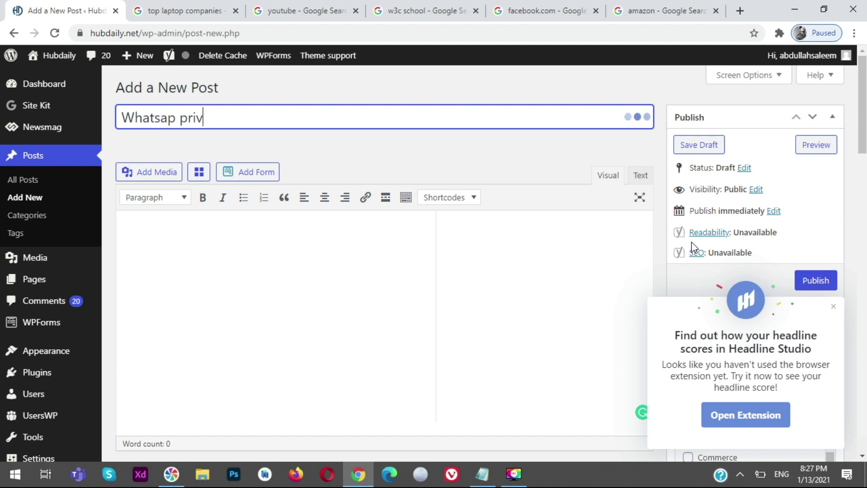
text(acy pol)
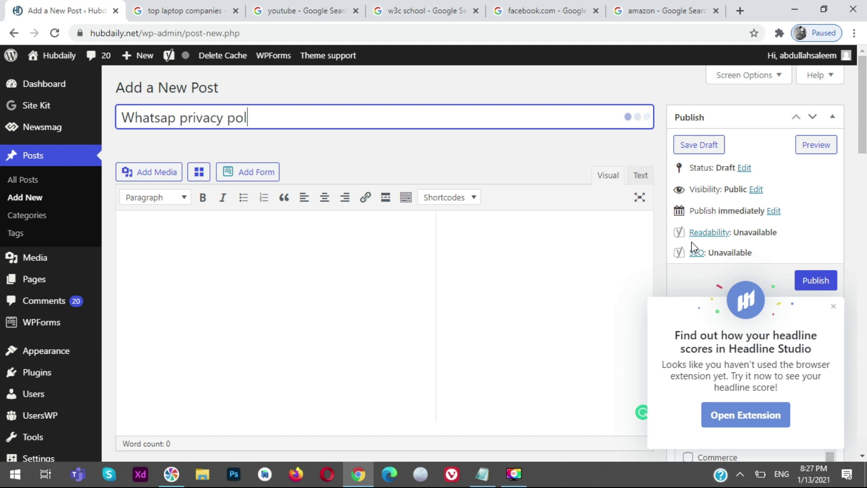
text(icy in 2021)
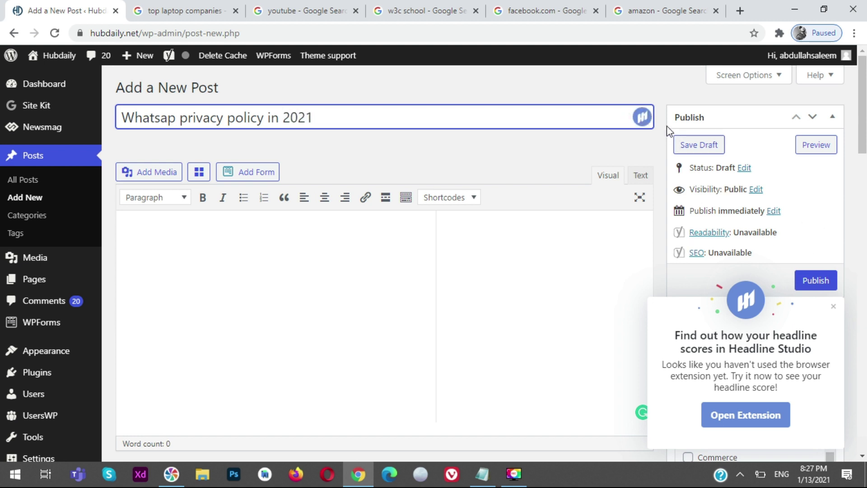
Step: View the Headline Studio panel for the post title, then close it
click(644, 122)
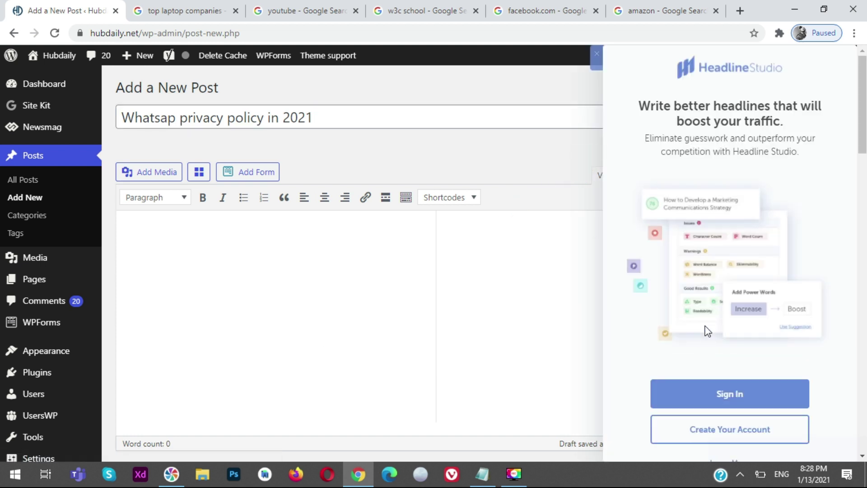
click(602, 288)
click(528, 266)
click(595, 55)
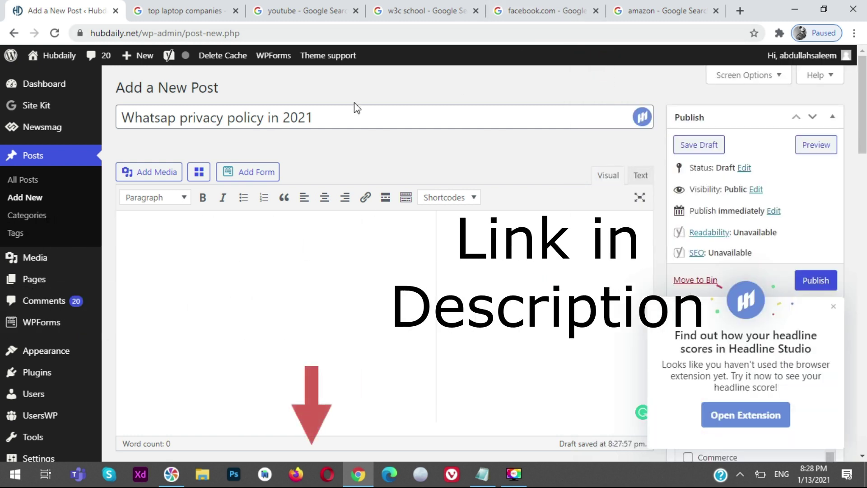
Step: Open the snippet editor under the post's Yoast SEO Google preview and place the cursor in the meta description field
click(313, 121)
drag(313, 121, 125, 128)
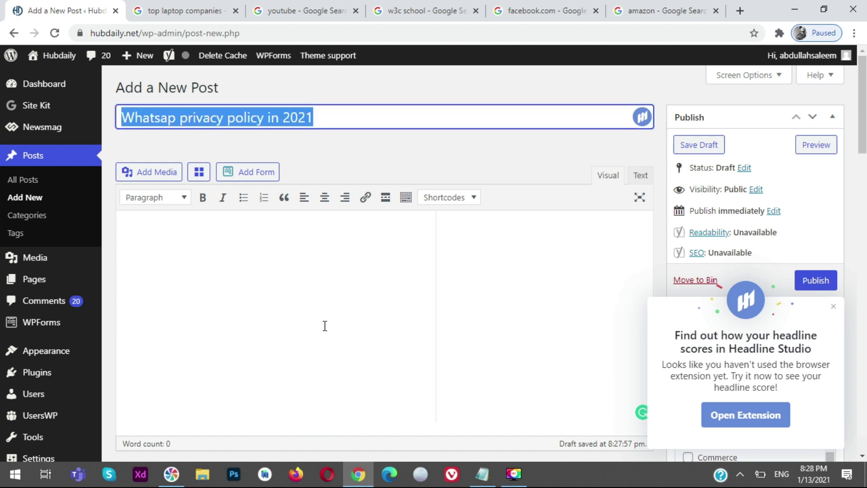
scroll(324, 326, down, 2)
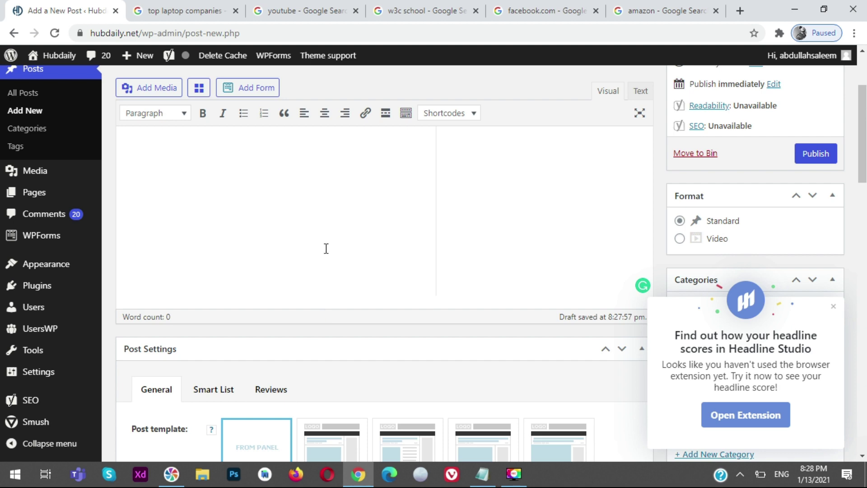
scroll(324, 253, down, 15)
scroll(329, 267, down, 7)
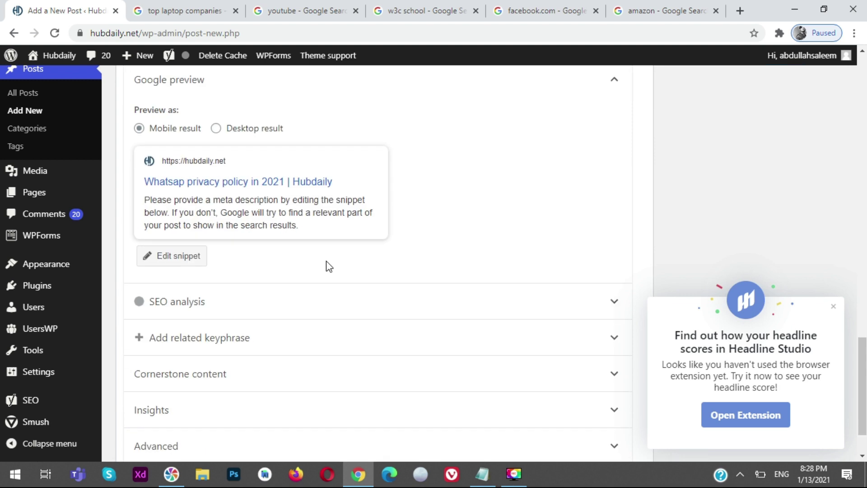
scroll(328, 267, up, 3)
scroll(328, 266, down, 3)
scroll(355, 247, up, 3)
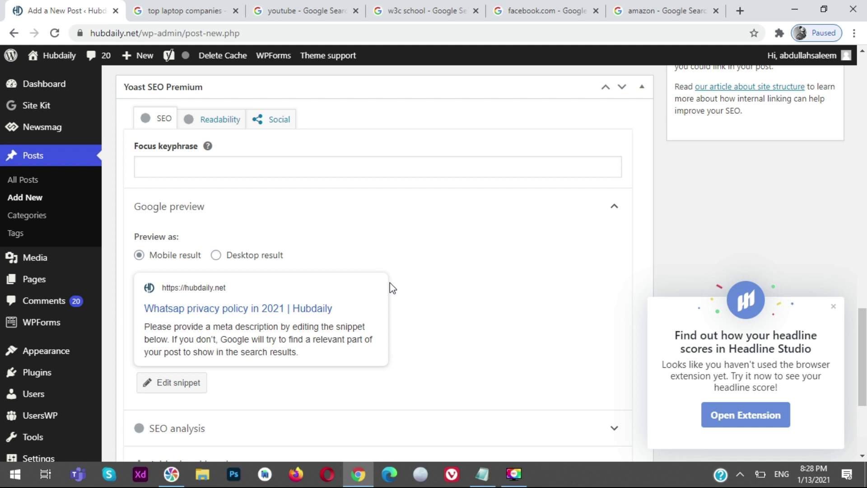
scroll(388, 284, down, 3)
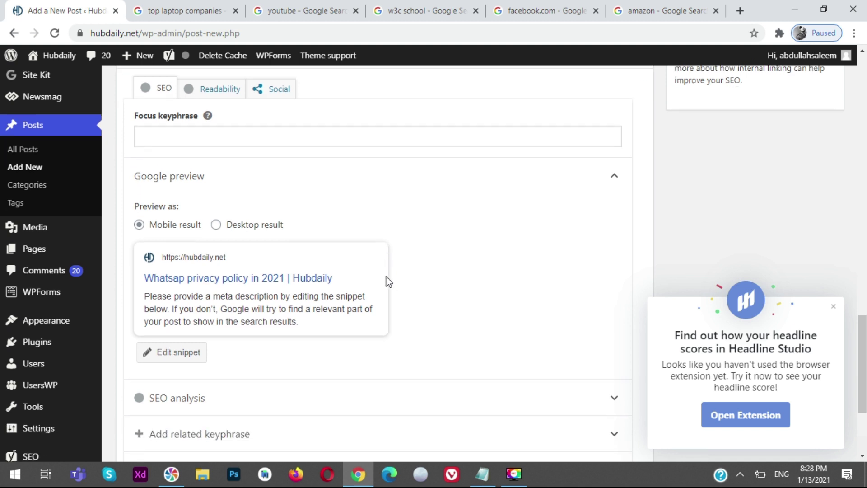
click(196, 265)
scroll(196, 265, down, 3)
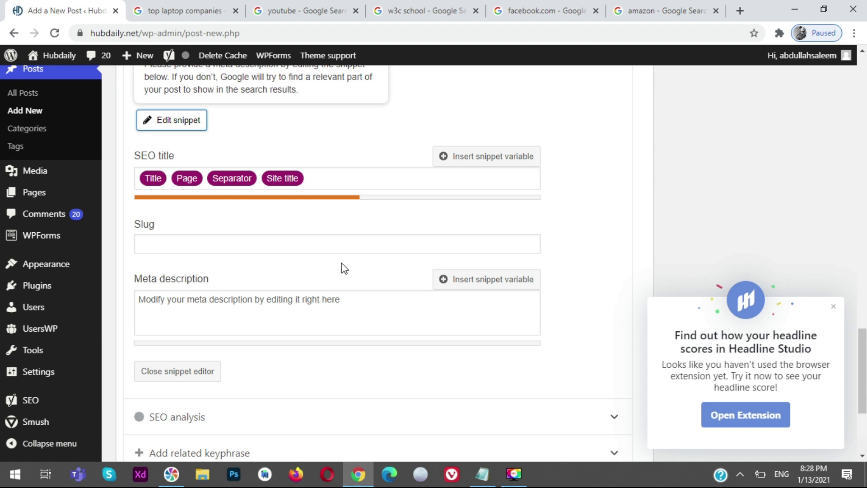
click(345, 303)
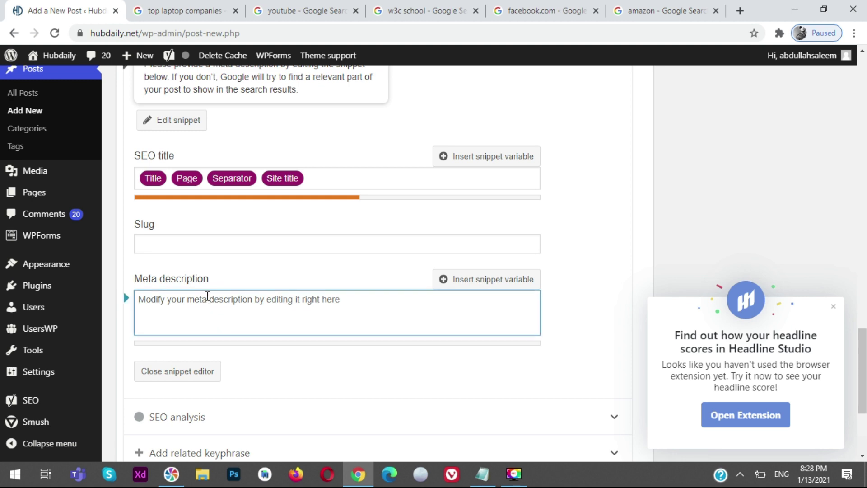
Step: Review the post title's wording against the meta description field in the Yoast snippet editor
scroll(209, 299, up, 1)
scroll(208, 299, up, 20)
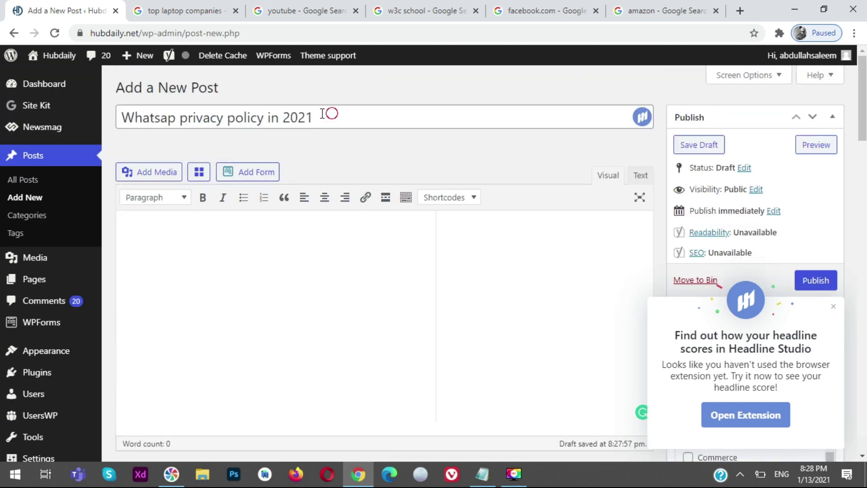
drag(333, 114, 116, 119)
click(286, 281)
triple_click(329, 116)
scroll(226, 285, down, 20)
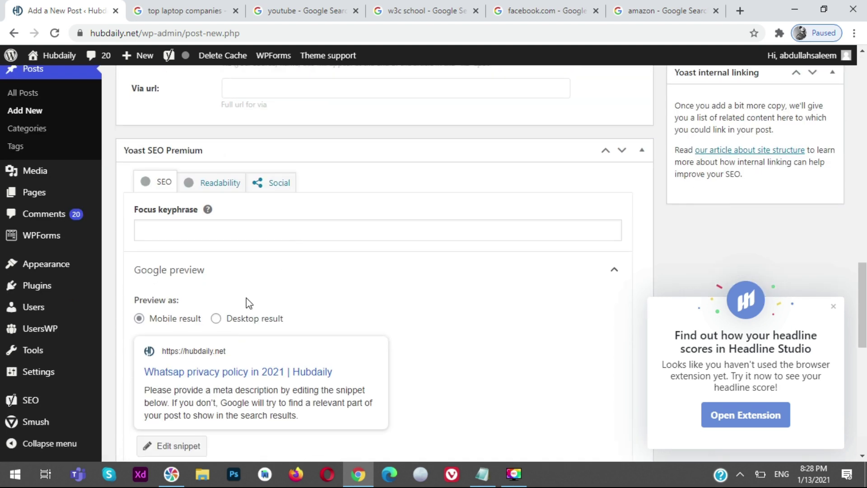
scroll(246, 301, down, 5)
click(276, 368)
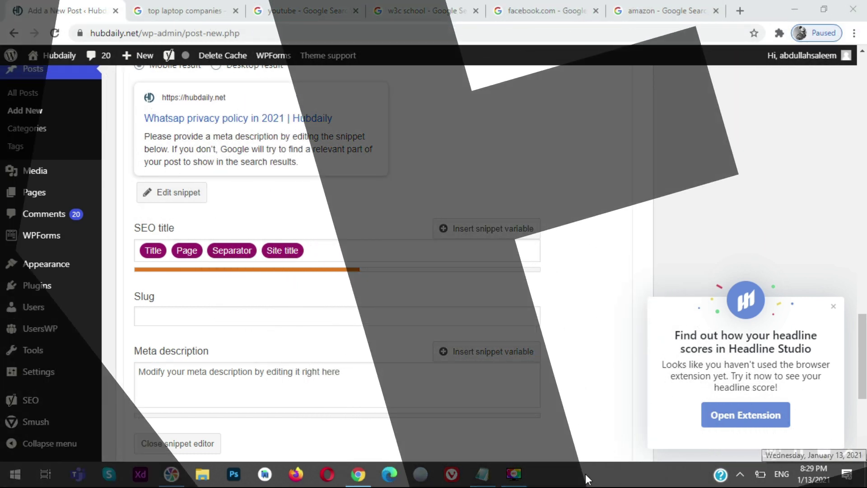
scroll(576, 334, up, 10)
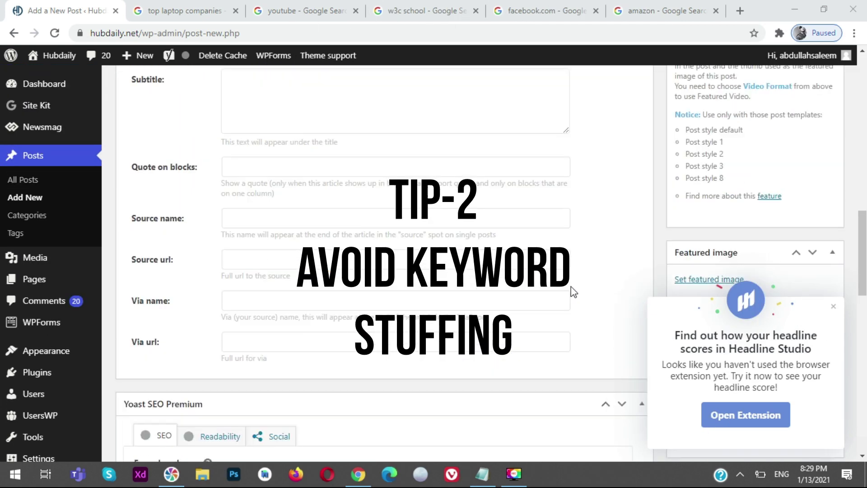
scroll(574, 291, up, 15)
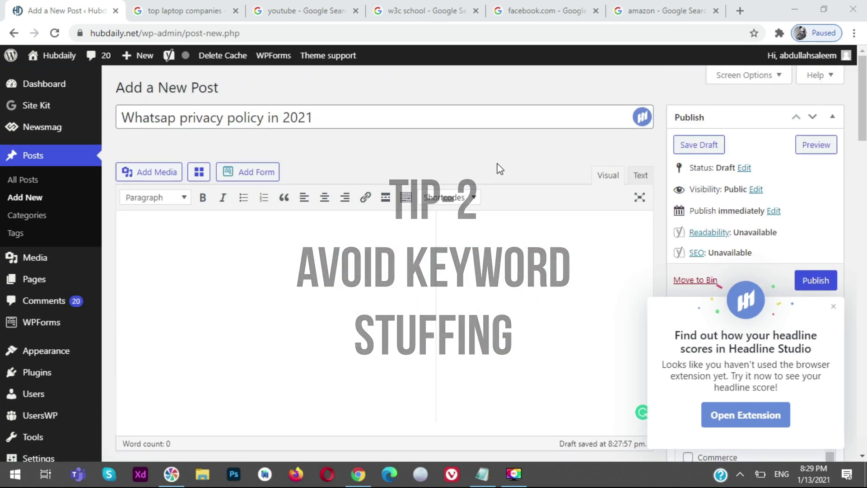
drag(371, 116, 118, 121)
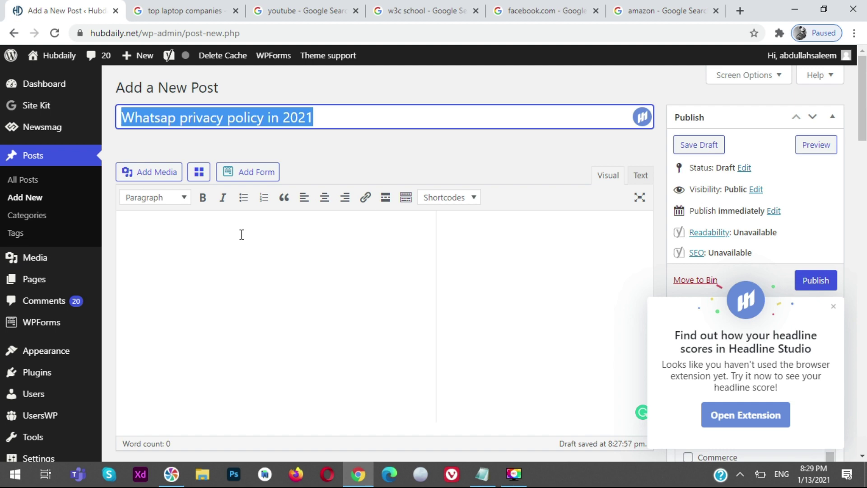
scroll(239, 240, down, 15)
scroll(239, 283, down, 3)
Step: Enter "135-160" as the post's meta description
click(325, 247)
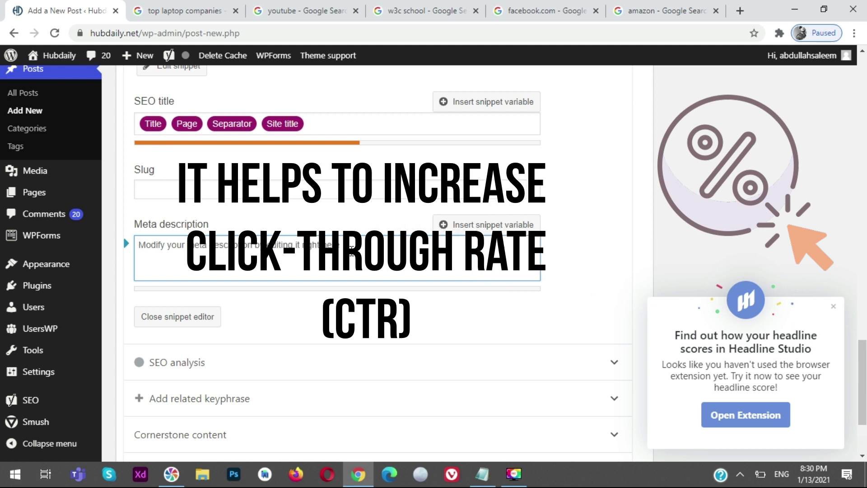
click(352, 251)
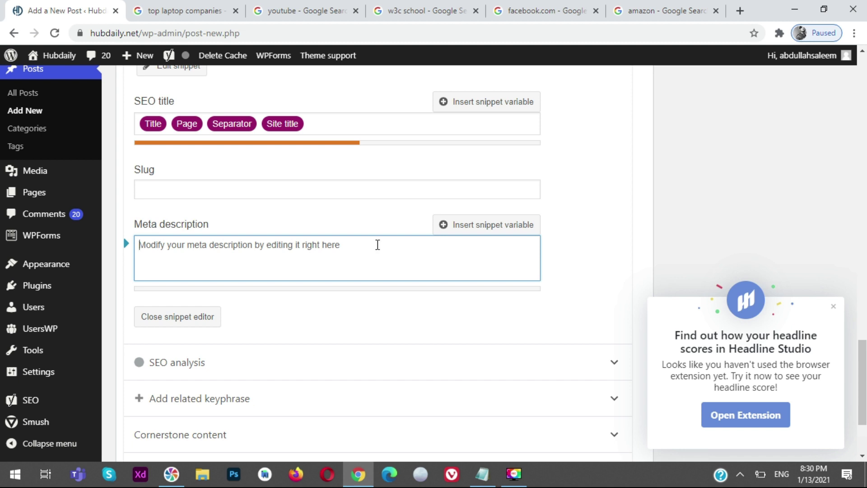
click(801, 446)
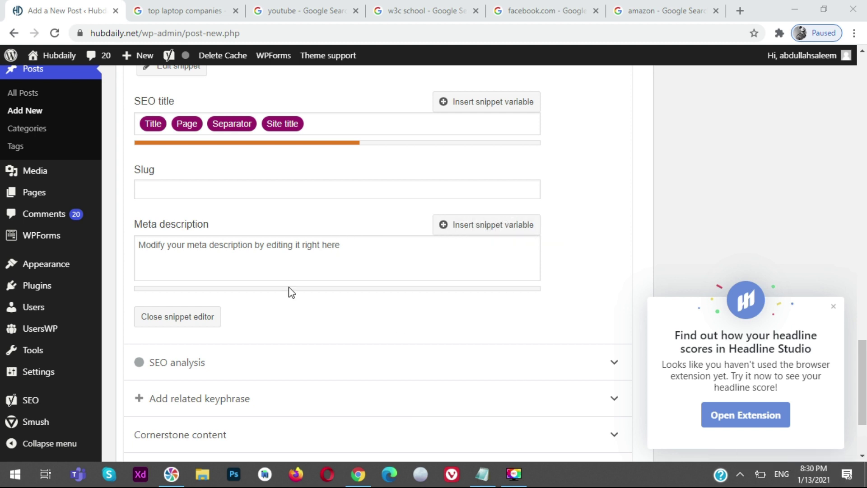
click(435, 276)
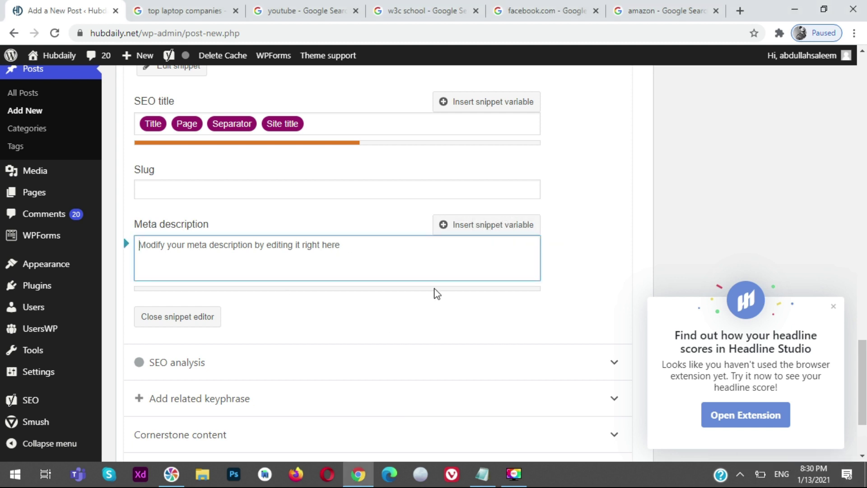
text(135-160)
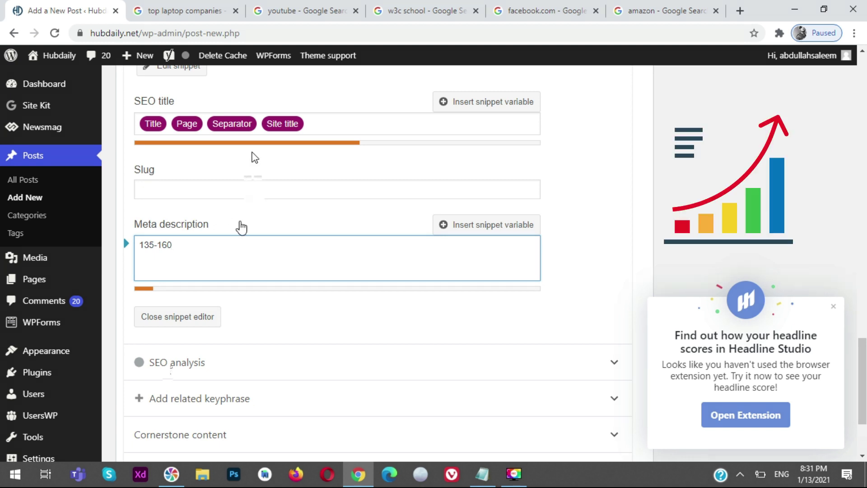
Step: Check the snippet in the Google preview, then examine the meta descriptions of the YouTube and W3Schools search results
scroll(496, 225, up, 3)
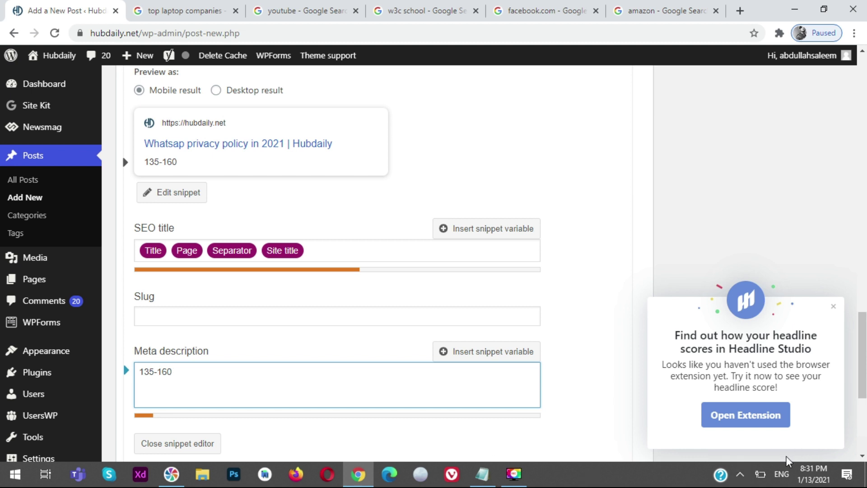
click(337, 6)
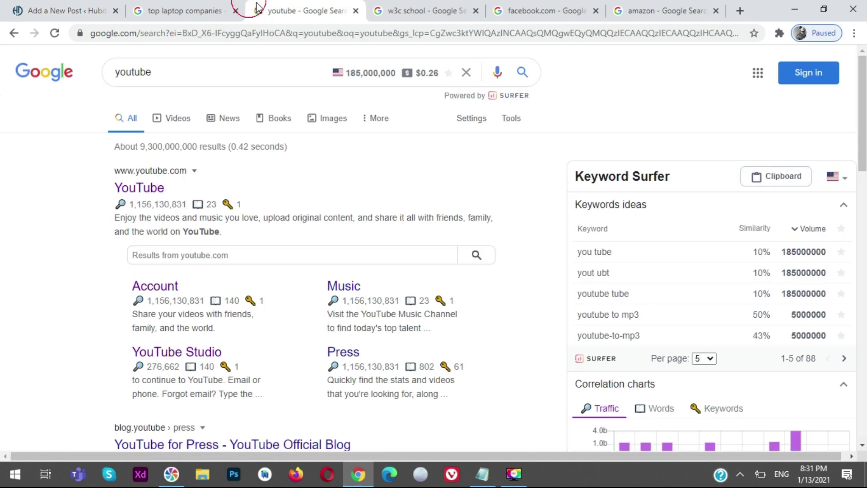
drag(234, 234, 113, 168)
click(576, 9)
click(477, 5)
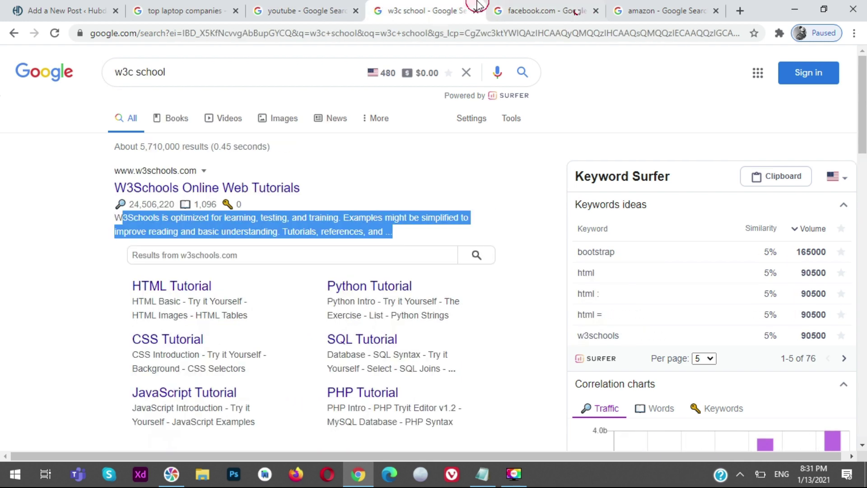
click(434, 240)
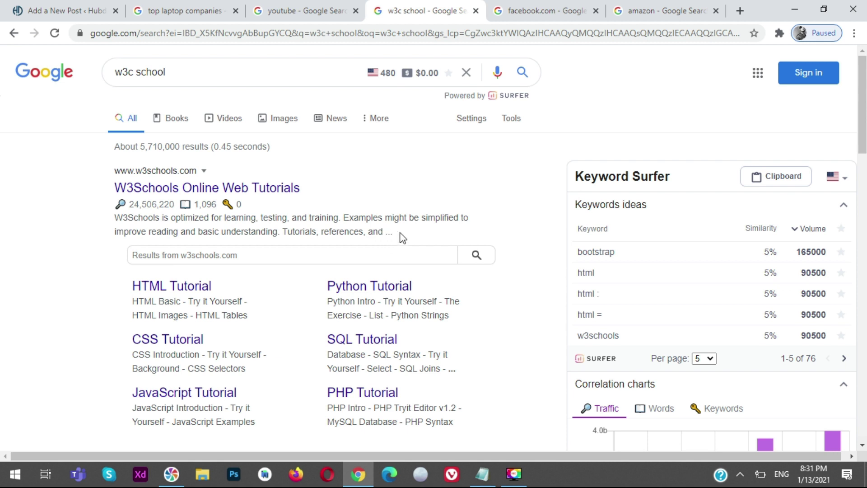
scroll(287, 236, down, 10)
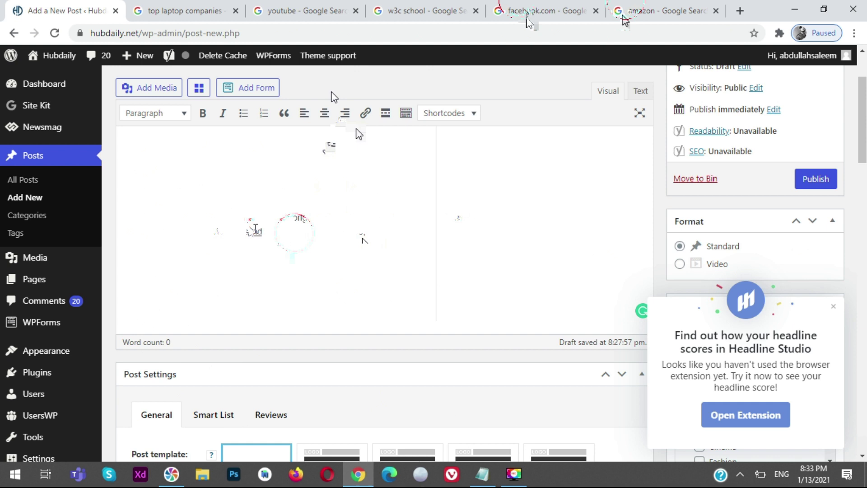
click(625, 18)
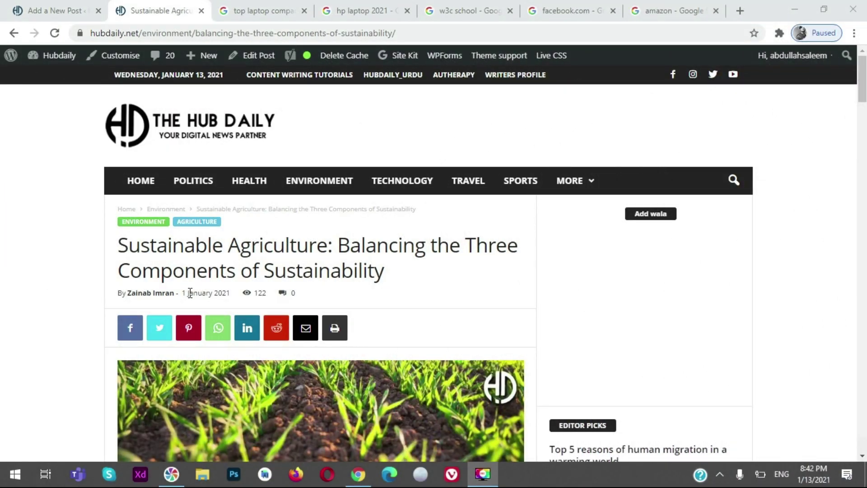
Step: Read through the Hub Daily article on sustainable agriculture, from its introduction to the section on unifying crops and livestock
scroll(27, 275, down, 1)
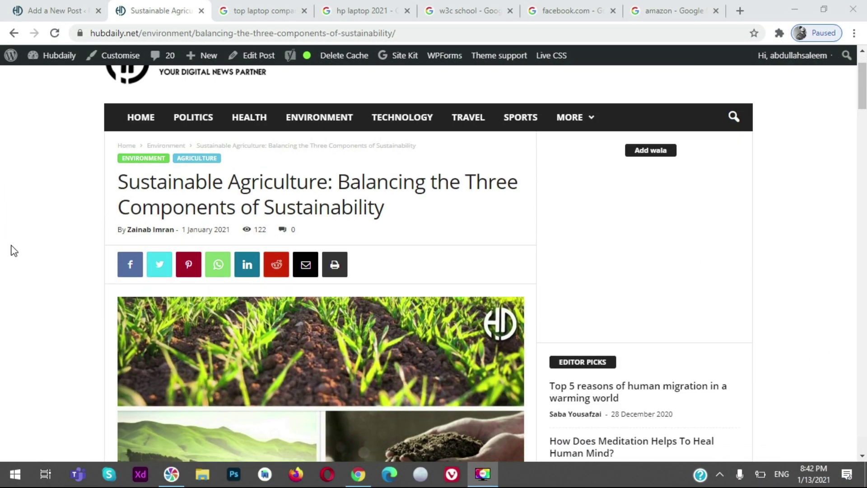
scroll(10, 242, down, 1)
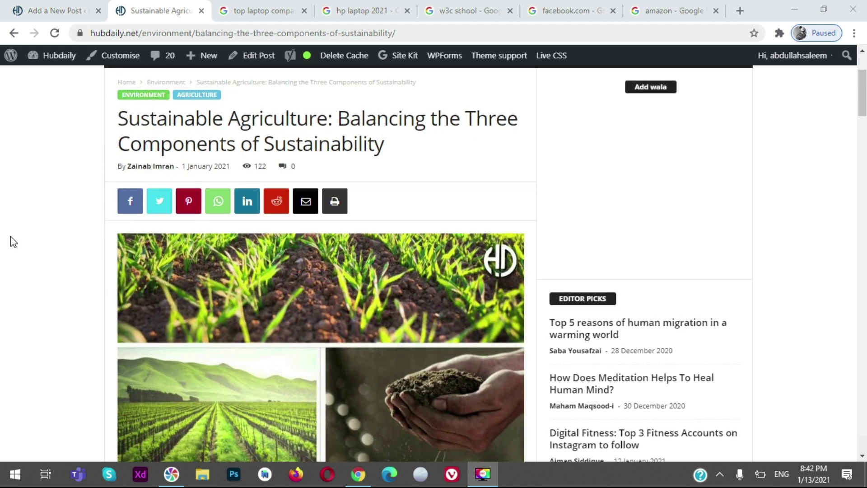
scroll(10, 238, down, 2)
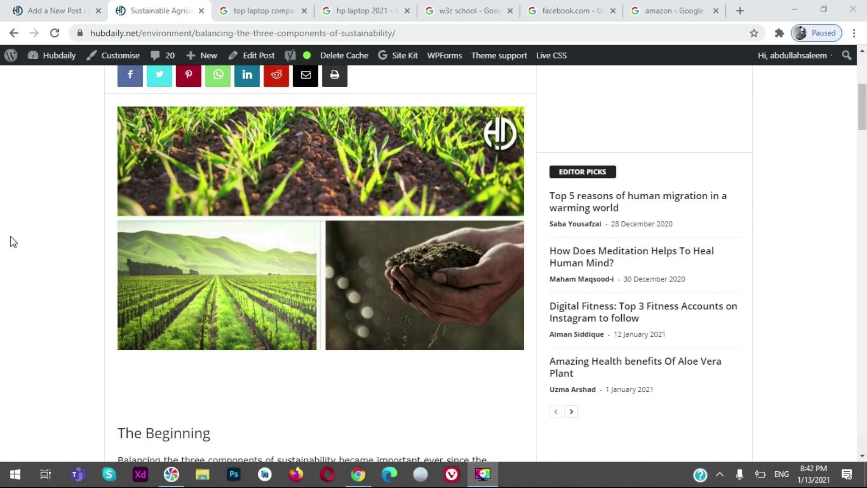
scroll(10, 237, down, 3)
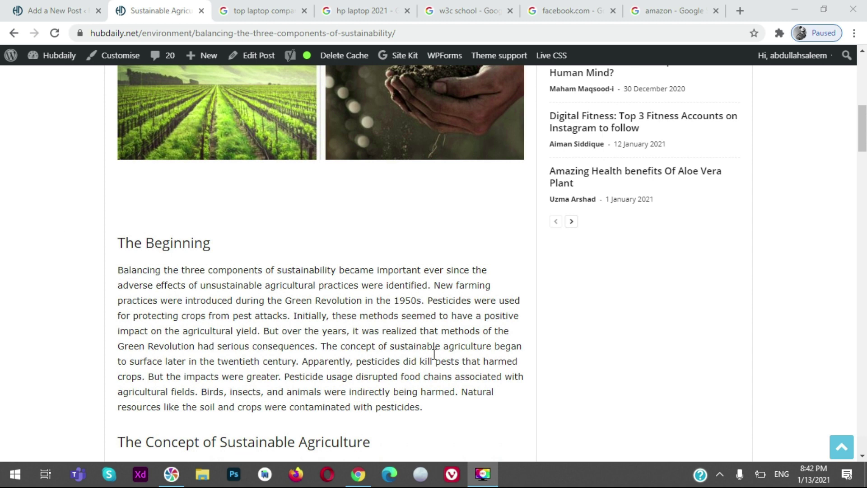
drag(433, 359, 68, 239)
scroll(31, 266, down, 8)
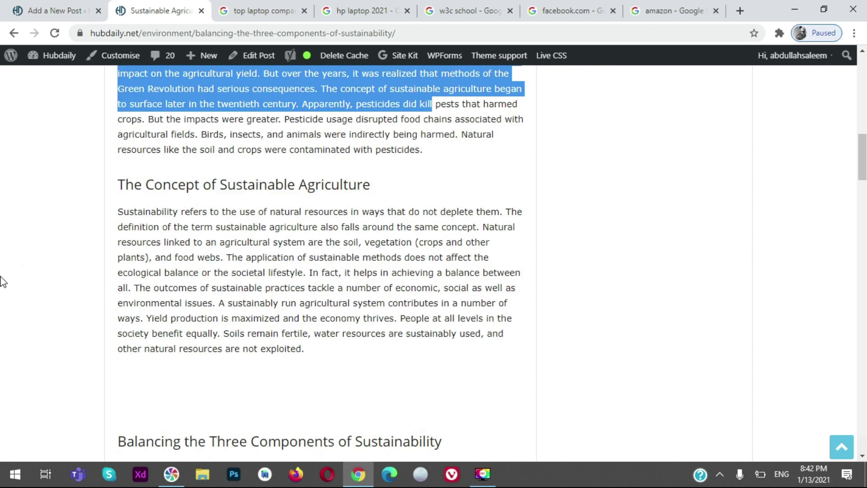
scroll(3, 285, down, 3)
drag(422, 413, 110, 264)
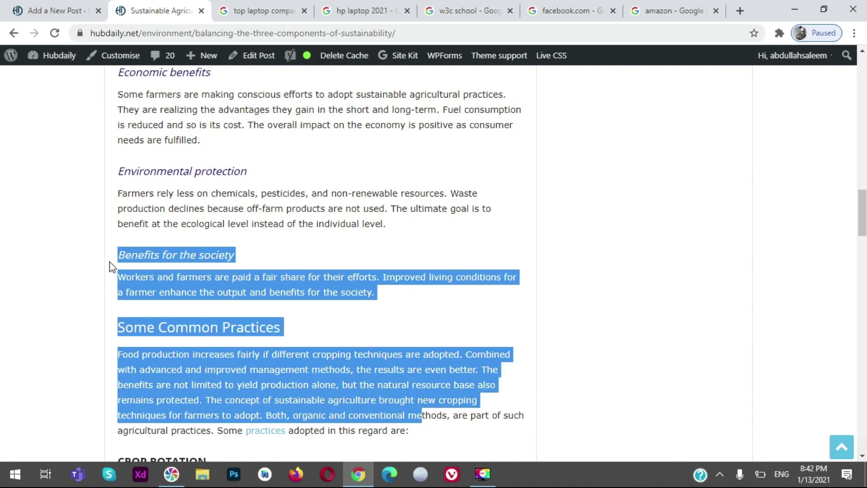
scroll(228, 325, down, 9)
drag(474, 377, 256, 378)
drag(215, 343, 77, 246)
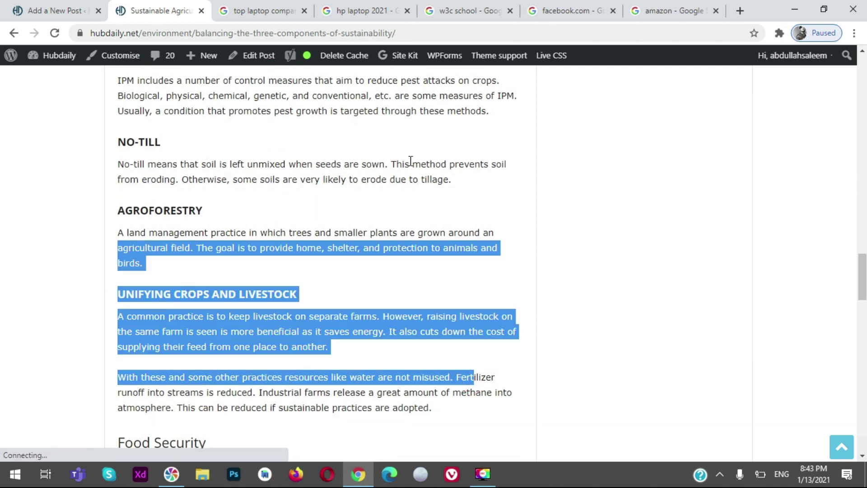
Step: Highlight individual phrases in the first line of the article's No-Till paragraph to examine its wording
click(145, 171)
drag(121, 165, 147, 166)
click(265, 165)
drag(265, 165, 320, 165)
drag(441, 165, 491, 165)
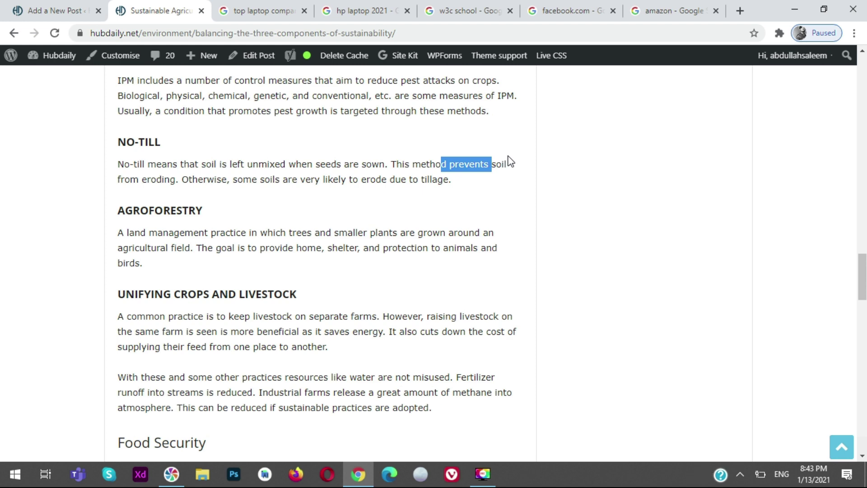
Step: Leave the sustainable agriculture article and look over the new post's settings down to the Yoast SEO Premium section
scroll(550, 161, up, 10)
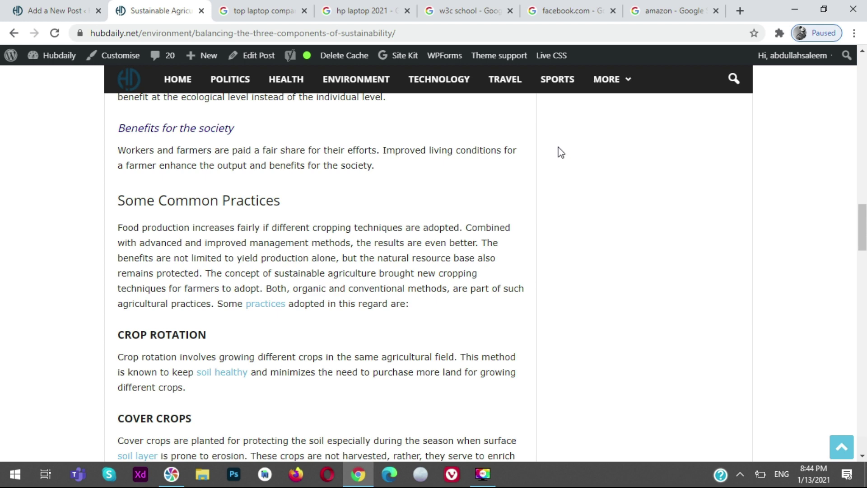
scroll(566, 213, up, 5)
click(50, 10)
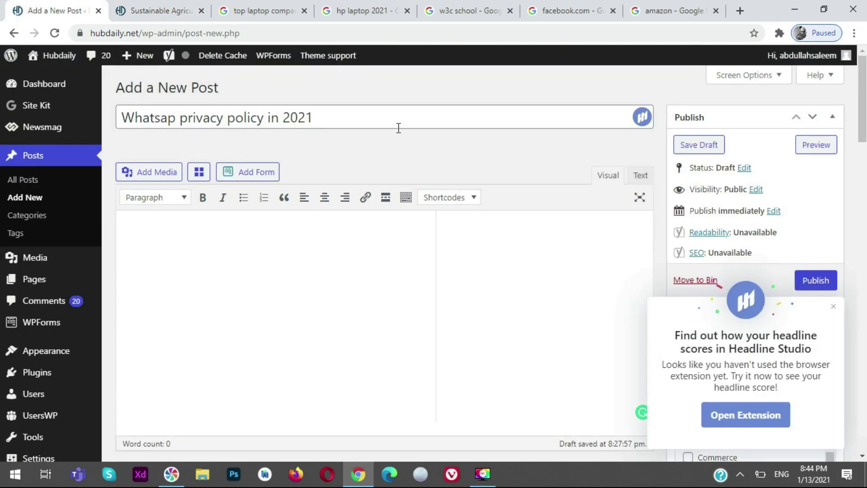
scroll(403, 126, down, 4)
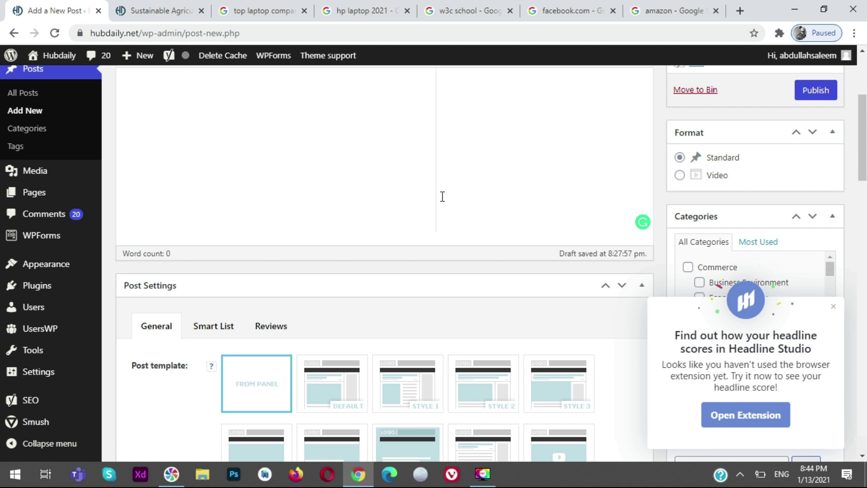
scroll(440, 201, down, 7)
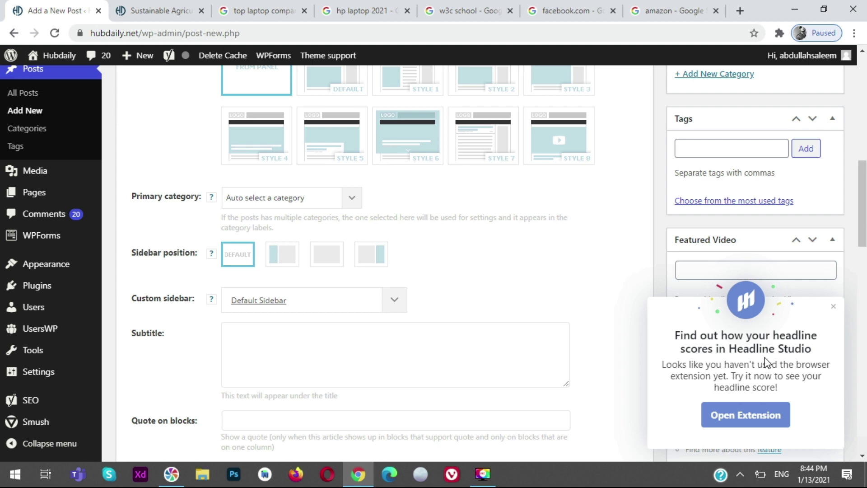
scroll(766, 361, down, 7)
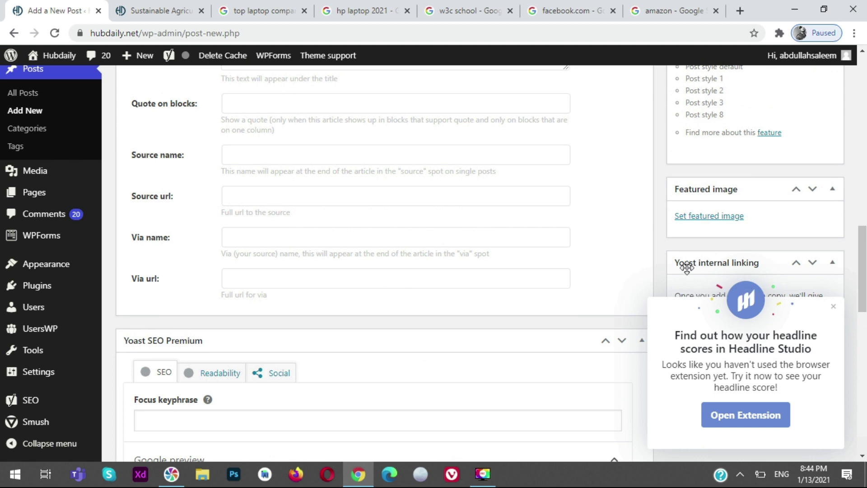
scroll(687, 267, up, 4)
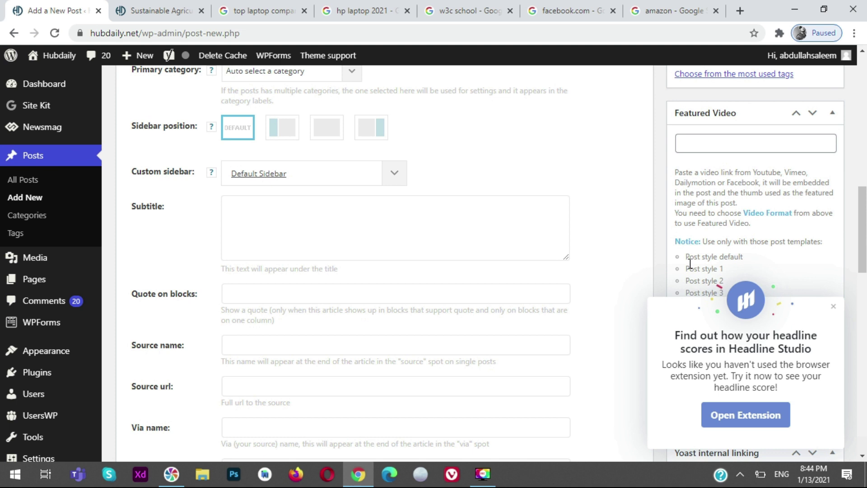
click(829, 453)
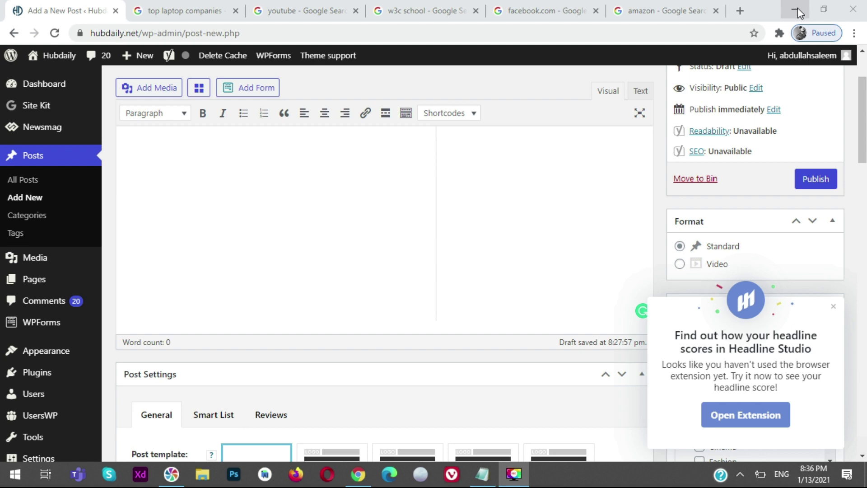
Step: View the good-ex-2 and good-ex images on the desktop to examine the Moz and Esquire meta description examples
click(798, 13)
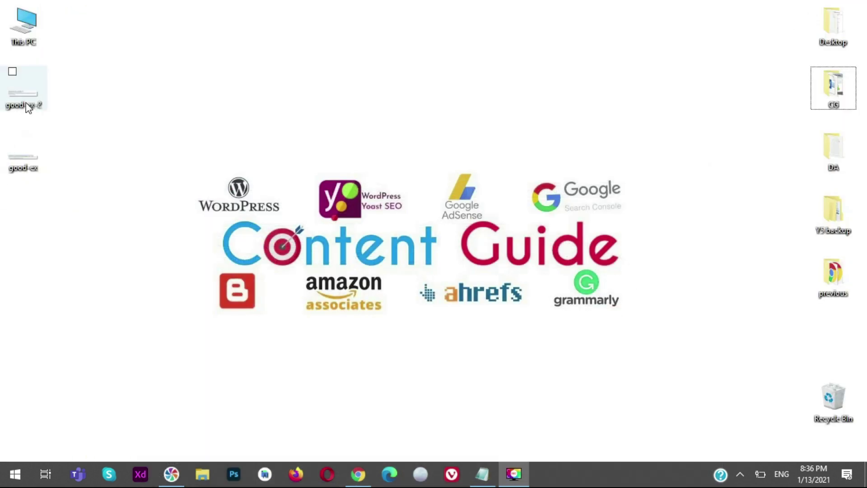
double_click(24, 91)
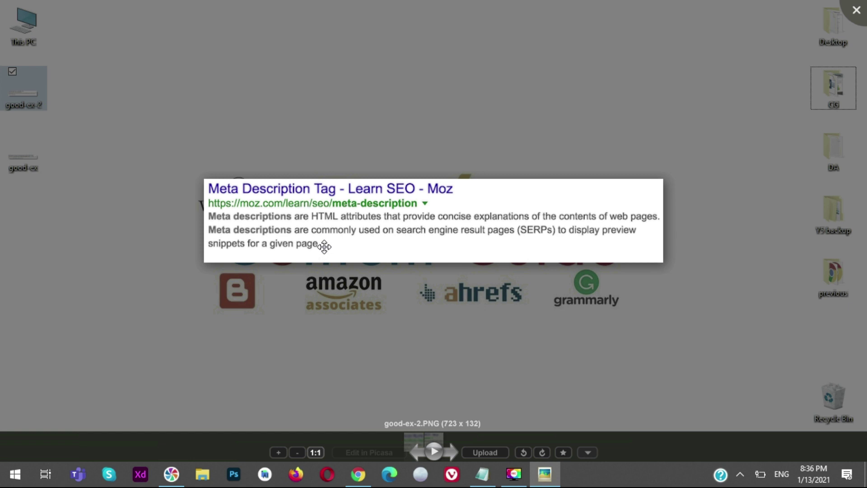
key(Right)
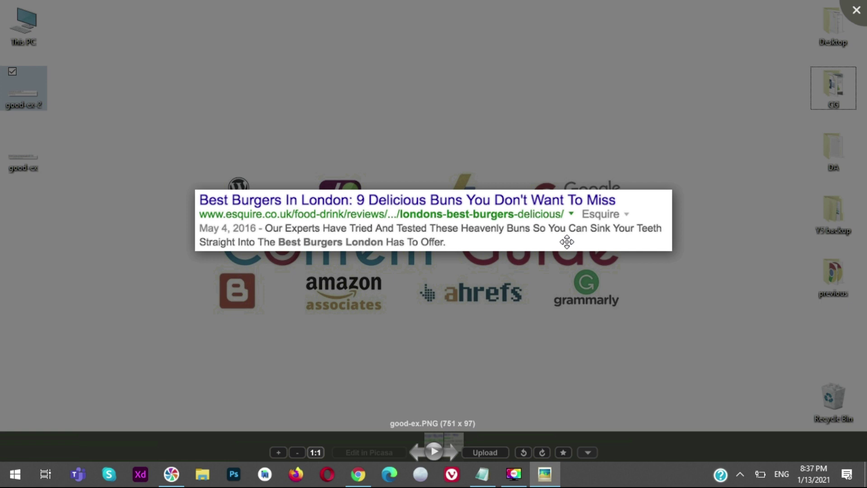
click(856, 10)
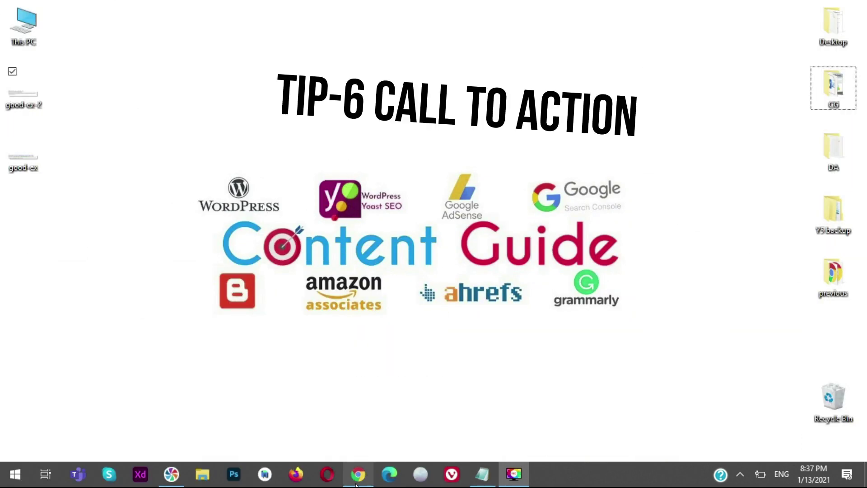
Step: Switch back to the post draft in Chrome and highlight the text of its Yoast meta description
click(358, 474)
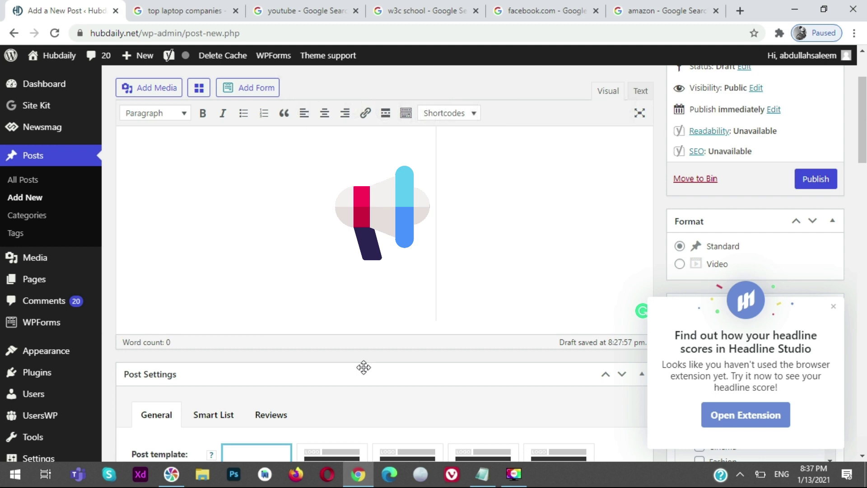
scroll(316, 265, down, 5)
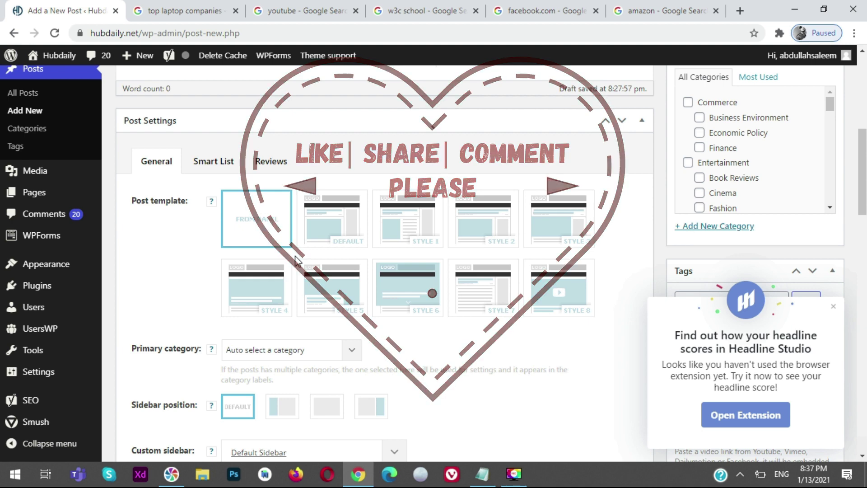
scroll(297, 261, down, 20)
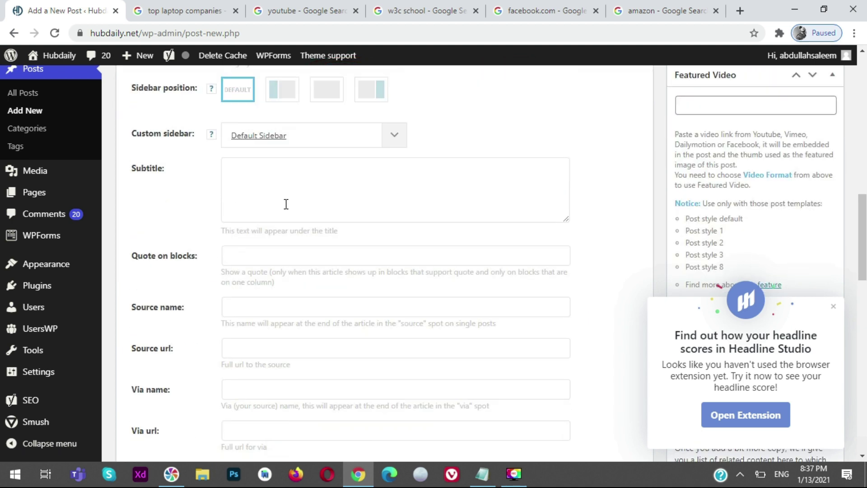
triple_click(294, 205)
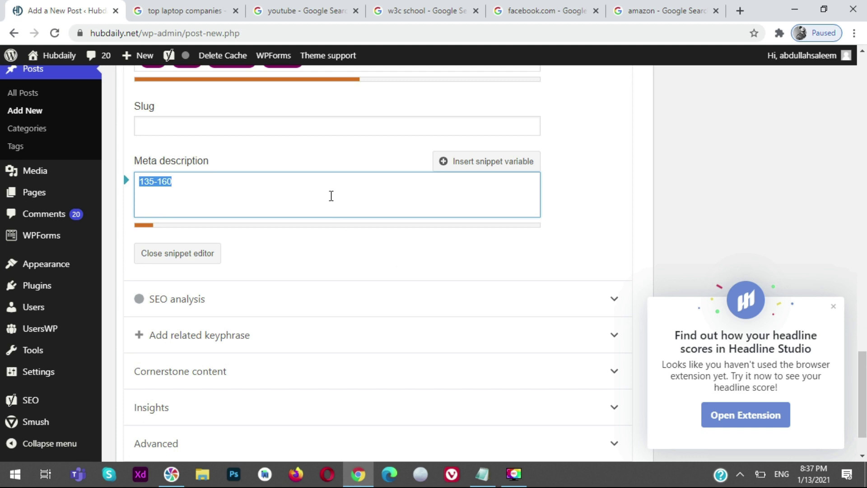
triple_click(332, 195)
click(803, 451)
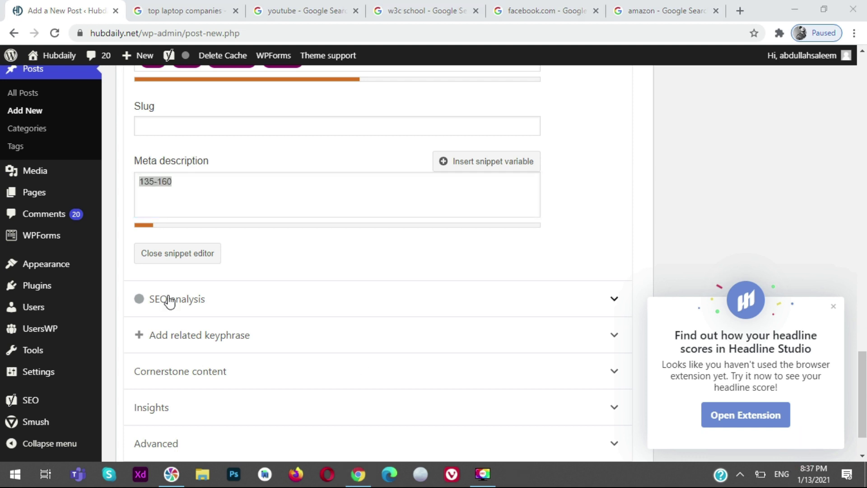
scroll(169, 316, up, 1)
scroll(169, 340, up, 8)
Step: Replace the YouTube query with a Google search for "hp laptop 2021"
click(312, 10)
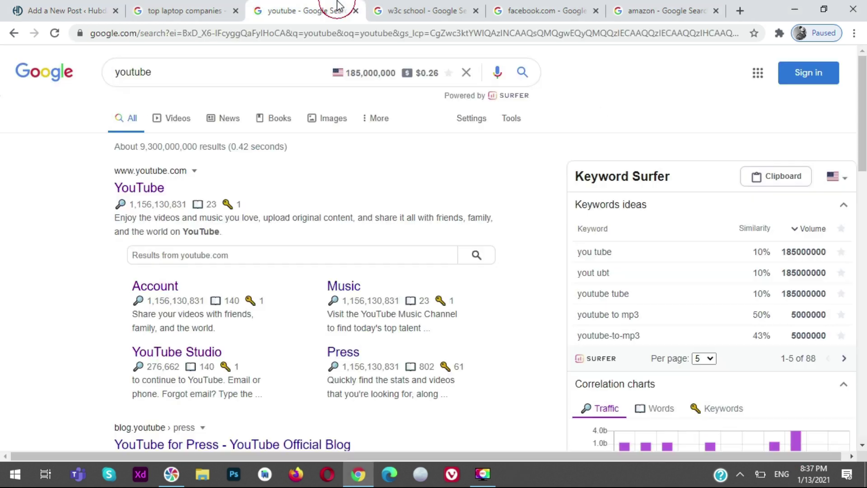
double_click(136, 72)
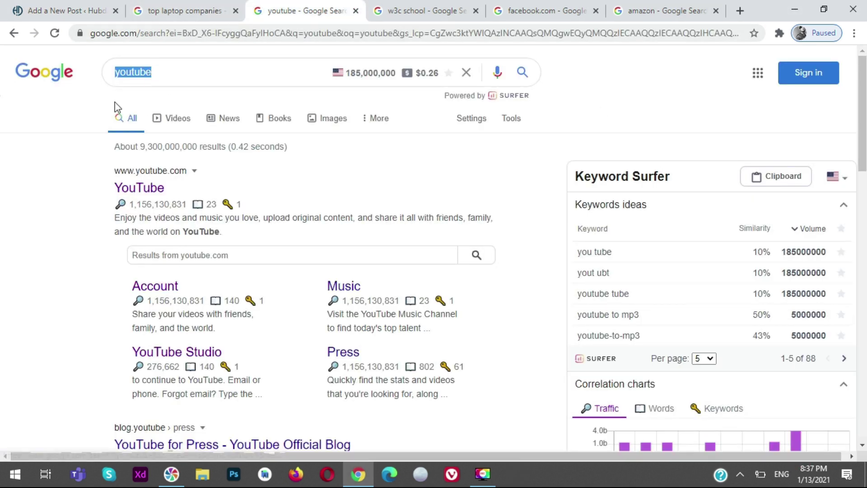
text(hp laptop 202)
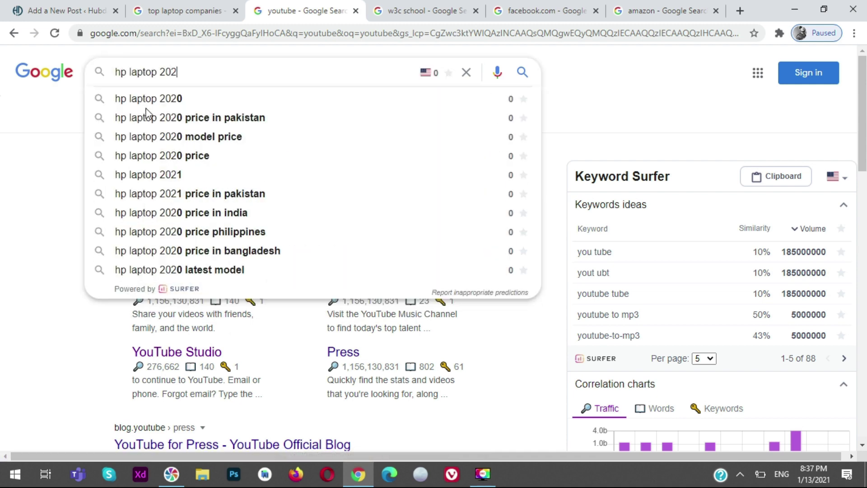
text(1)
key(Return)
Step: Examine the meta descriptions in the laptop search results, highlighting the HP Laptop 15-dw2021nl Product Specifications snippet
scroll(2, 230, down, 1)
scroll(2, 230, down, 3)
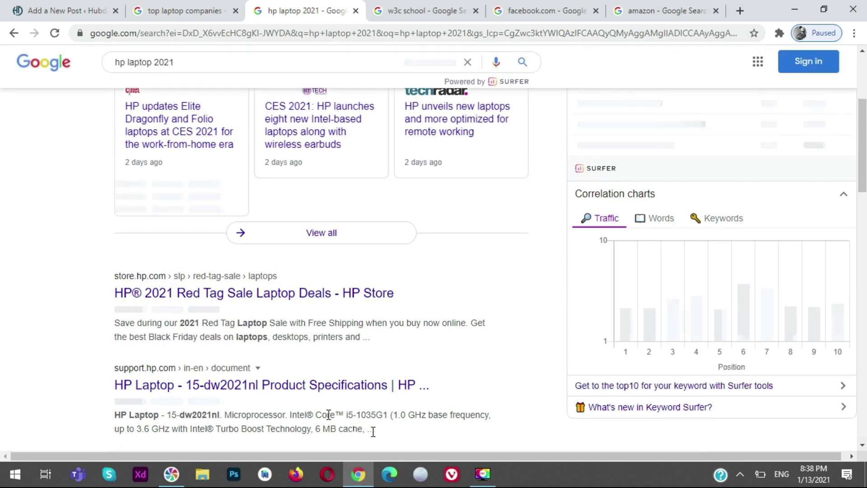
drag(372, 429, 113, 415)
click(13, 332)
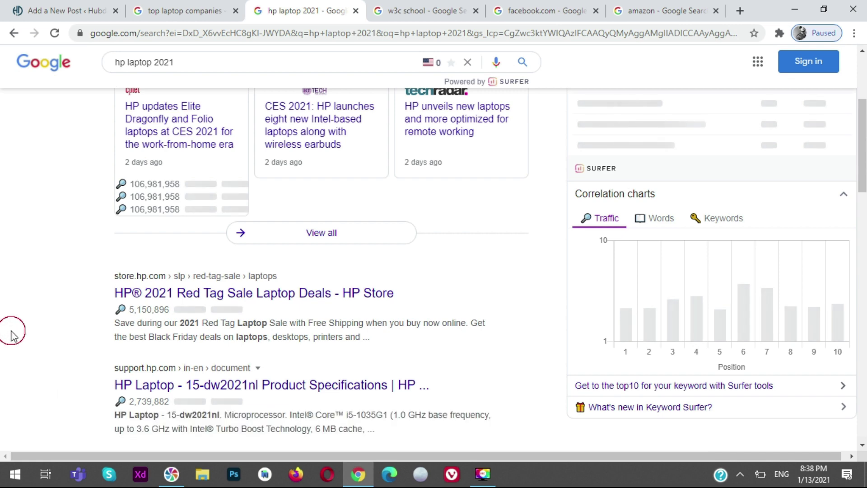
scroll(13, 334, down, 1)
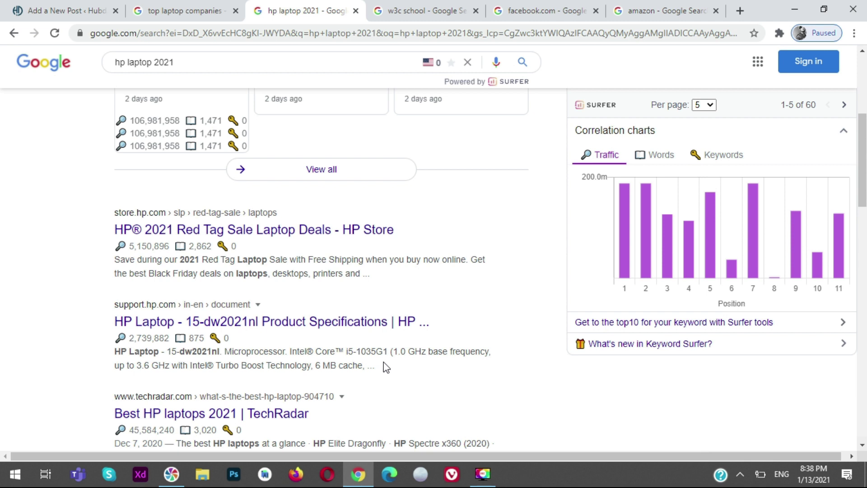
drag(383, 363, 122, 355)
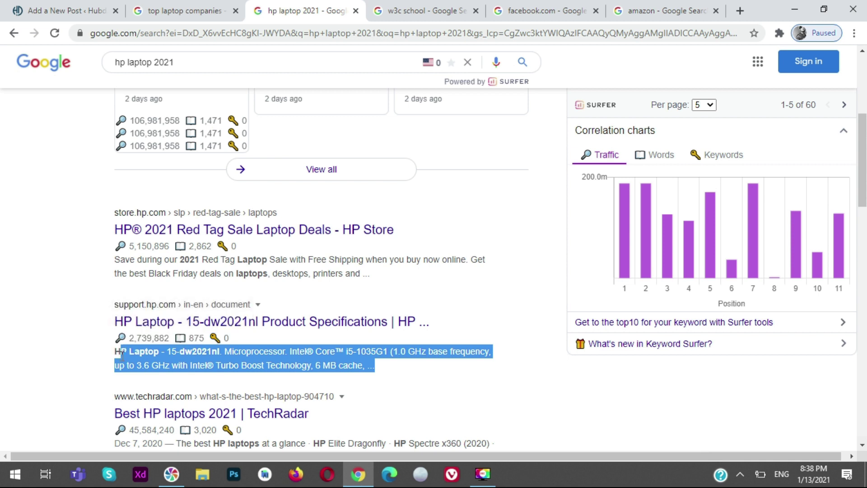
click(56, 345)
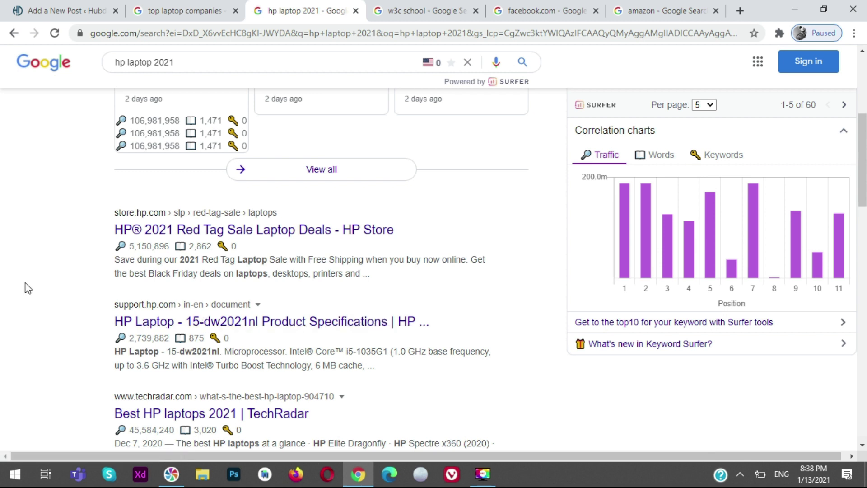
scroll(28, 267, up, 5)
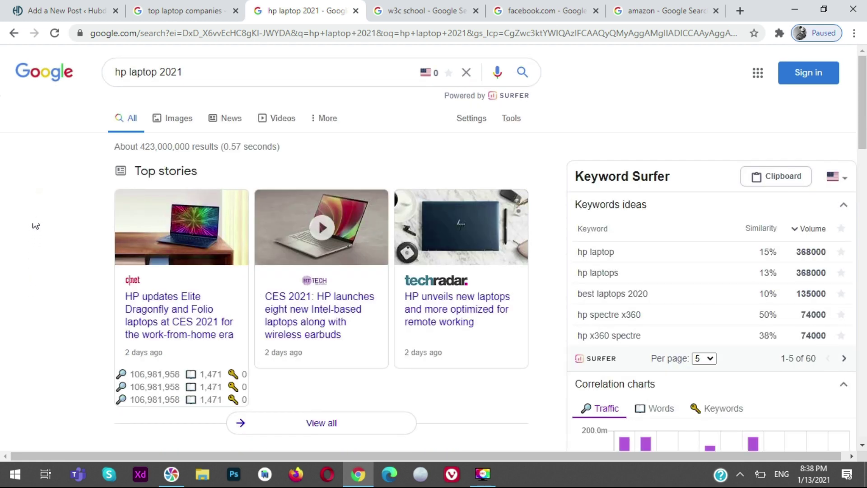
scroll(45, 157, down, 3)
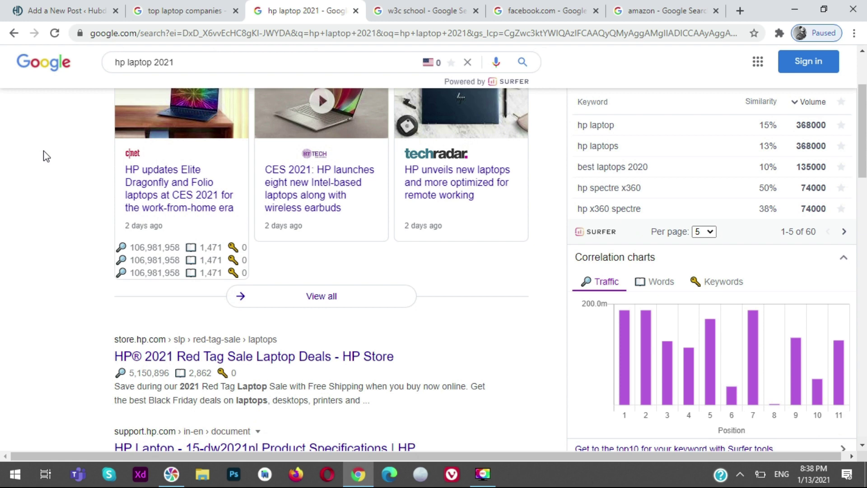
scroll(43, 144, down, 3)
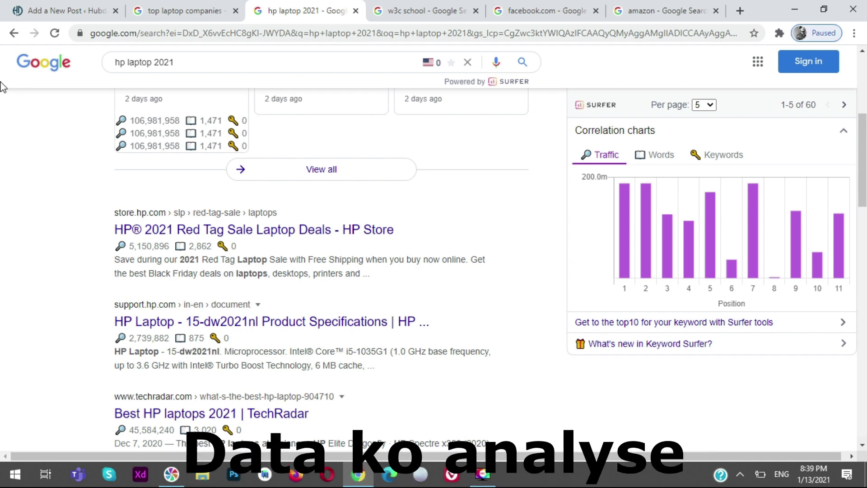
scroll(22, 108, down, 1)
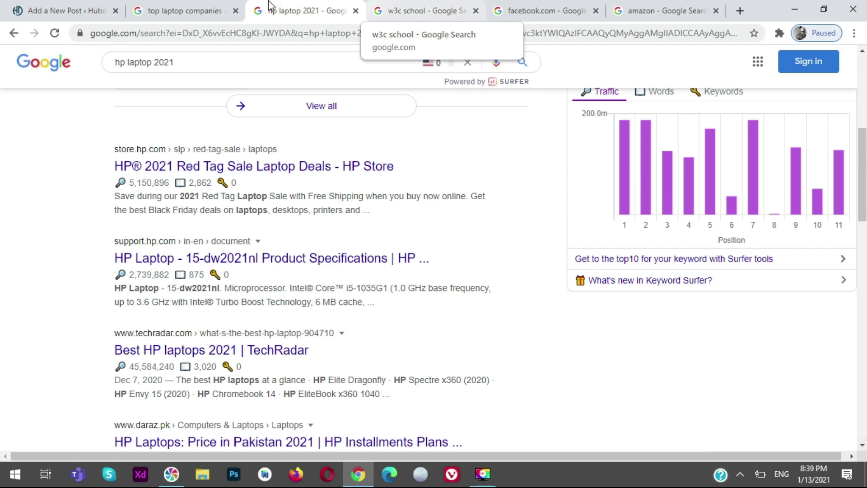
Step: Return to the post draft and review its Google preview, SEO title, slug and meta description fields
click(113, 4)
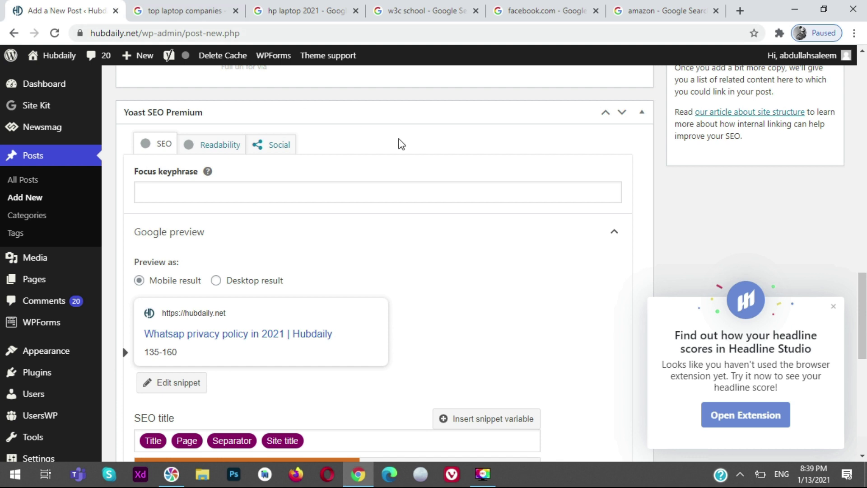
scroll(422, 124, down, 3)
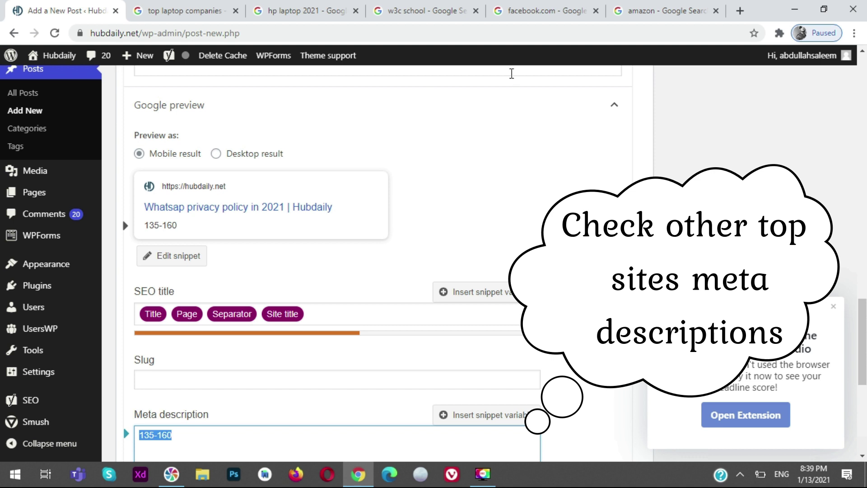
scroll(528, 159, down, 2)
scroll(525, 144, down, 1)
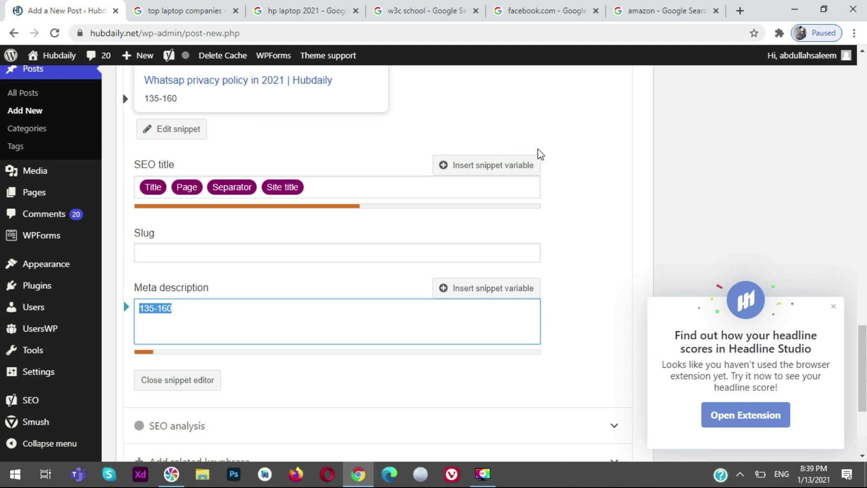
scroll(545, 156, up, 4)
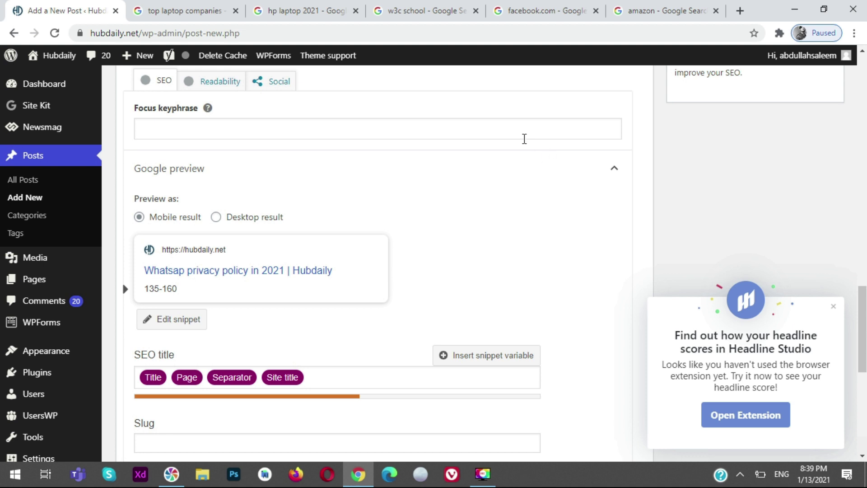
Step: Compare the "hp laptop 2021" result snippets again, highlighting the HP product specifications description and the end of TechRadar's, before returning to the post
click(344, 10)
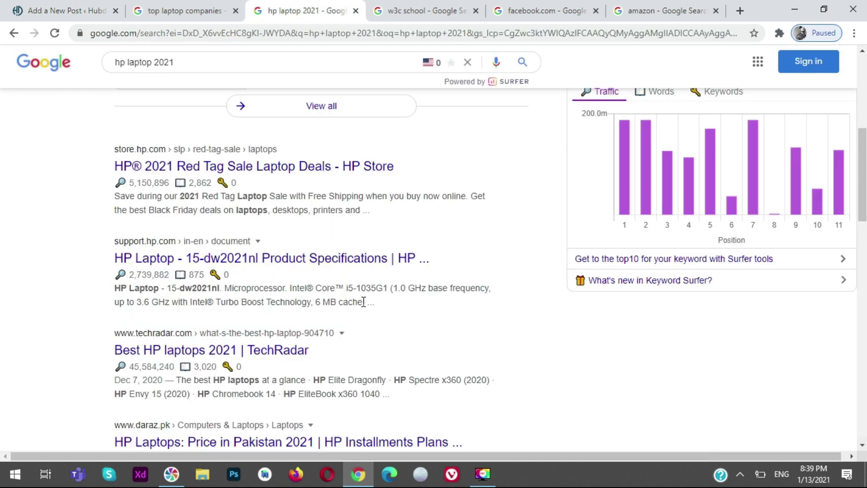
drag(376, 303, 114, 288)
click(46, 239)
drag(382, 395, 406, 400)
drag(315, 301, 366, 306)
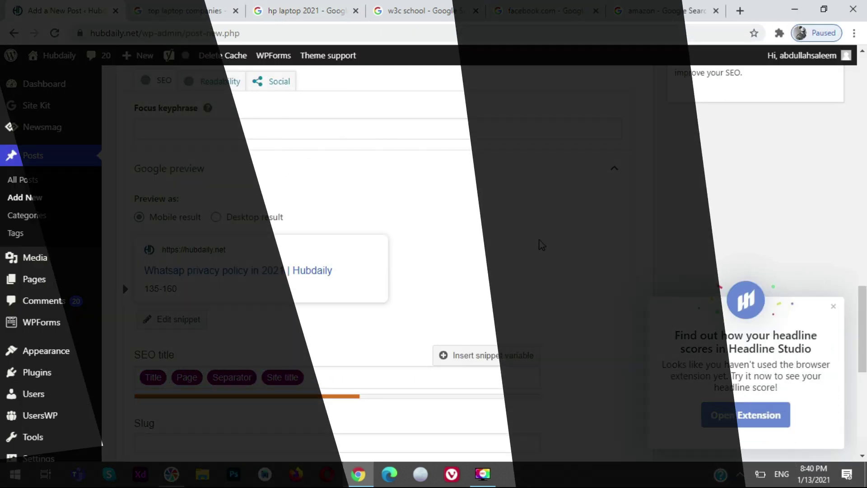
scroll(671, 215, up, 5)
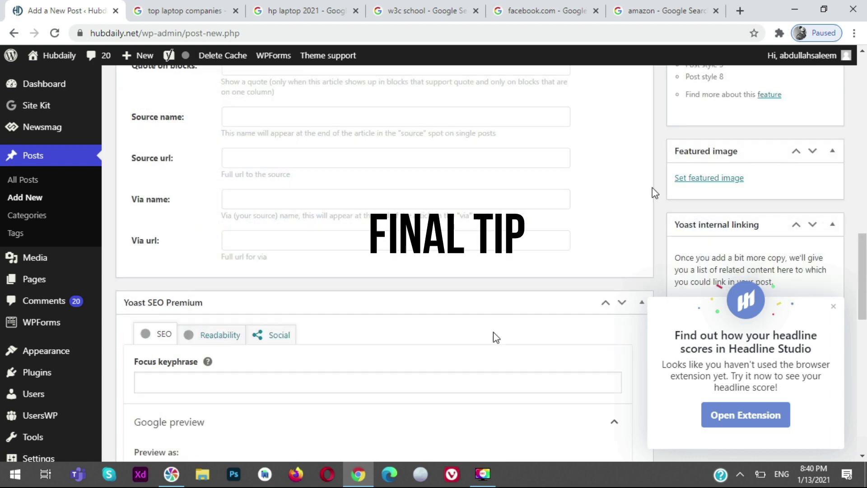
Step: Switch from the draft to the published article "Sustainable Agriculture: Balancing the Three Components of Sustainability" and look over its title and images
scroll(496, 337, up, 10)
scroll(473, 244, up, 5)
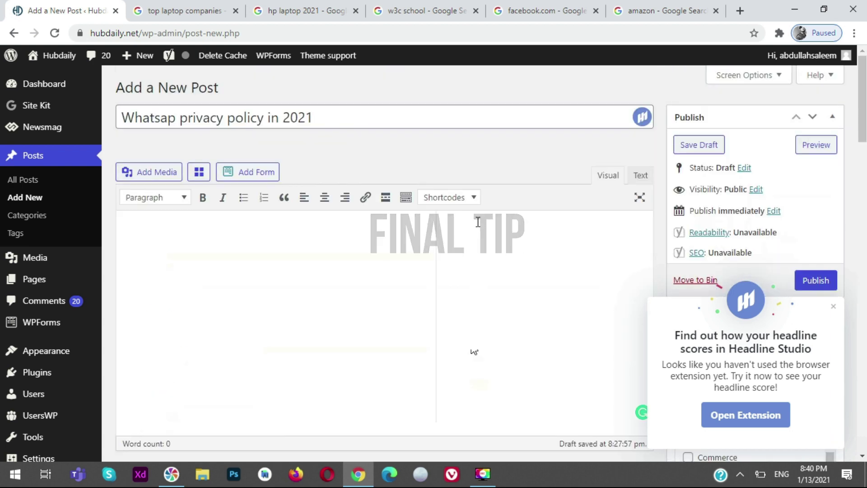
mouse_move(55, 59)
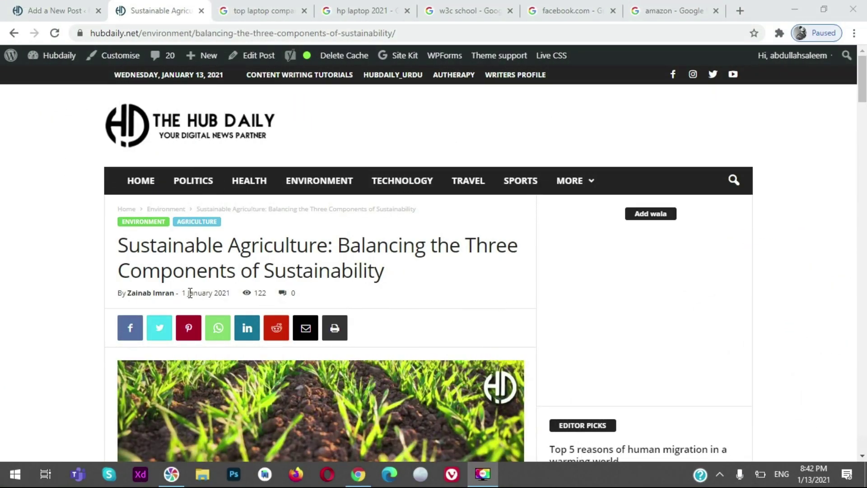
scroll(50, 280, down, 1)
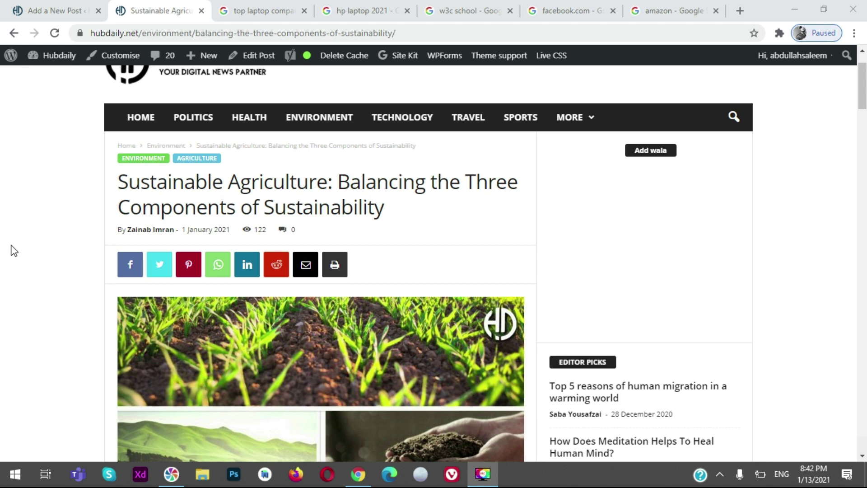
scroll(10, 237, down, 1)
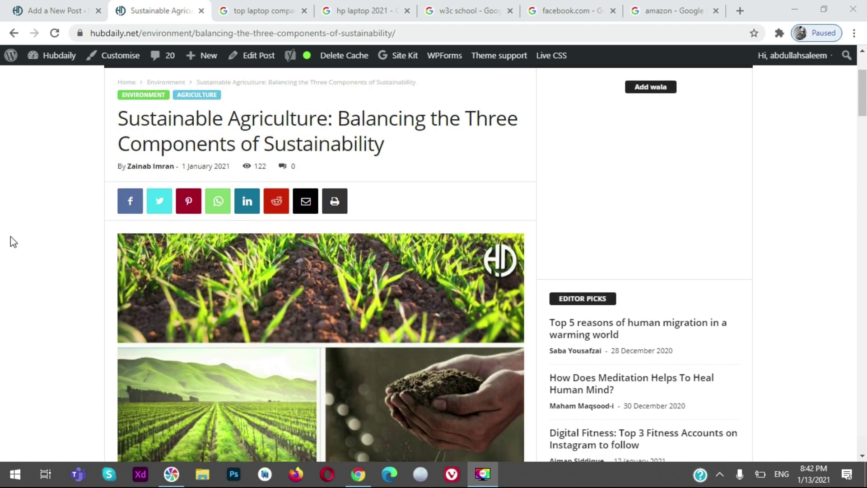
scroll(10, 236, down, 2)
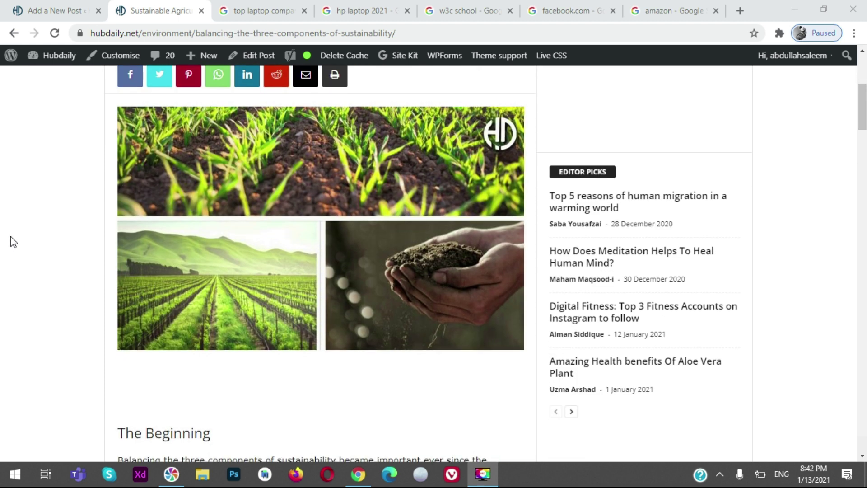
Step: Skim the article body, highlighting passages in the opening section, around Some Common Practices, and around Unifying Crops and Livestock
scroll(10, 237, down, 3)
drag(432, 357, 67, 240)
scroll(4, 281, down, 10)
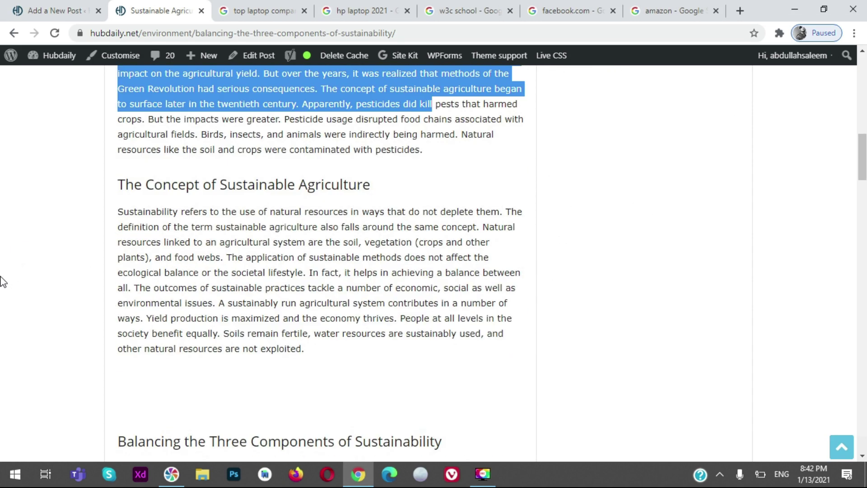
scroll(2, 285, down, 2)
drag(422, 415, 113, 265)
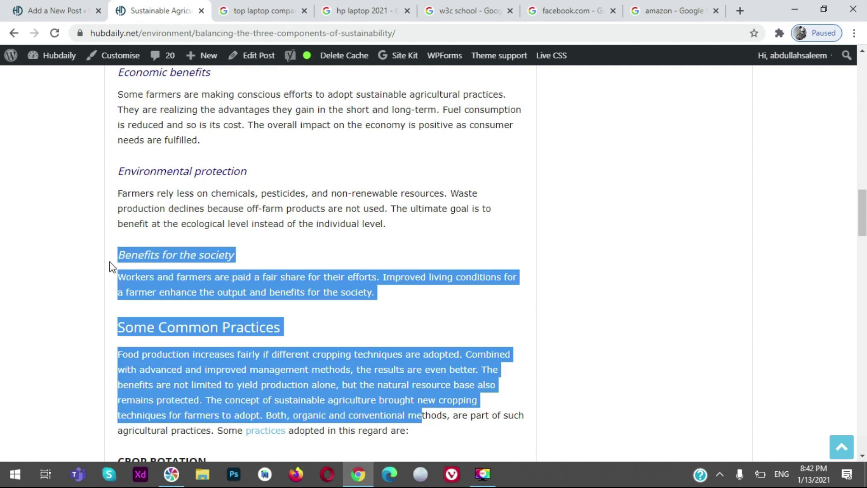
scroll(181, 330, down, 10)
drag(474, 377, 77, 247)
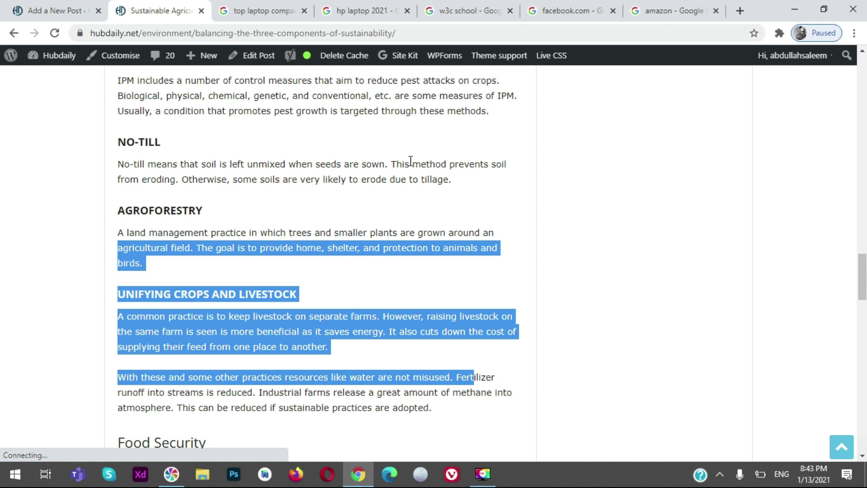
Step: Highlight short phrases one after another in the first line of the article's No-Till paragraph
click(145, 172)
drag(121, 166, 148, 165)
click(265, 164)
drag(265, 164, 320, 164)
drag(442, 164, 491, 164)
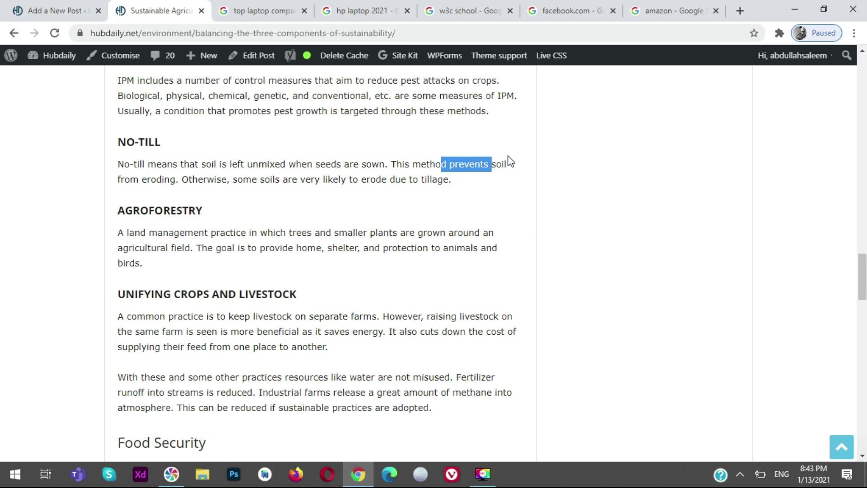
Step: Return to the new post draft and look through its post settings down to the Yoast SEO Premium section
scroll(552, 162, up, 10)
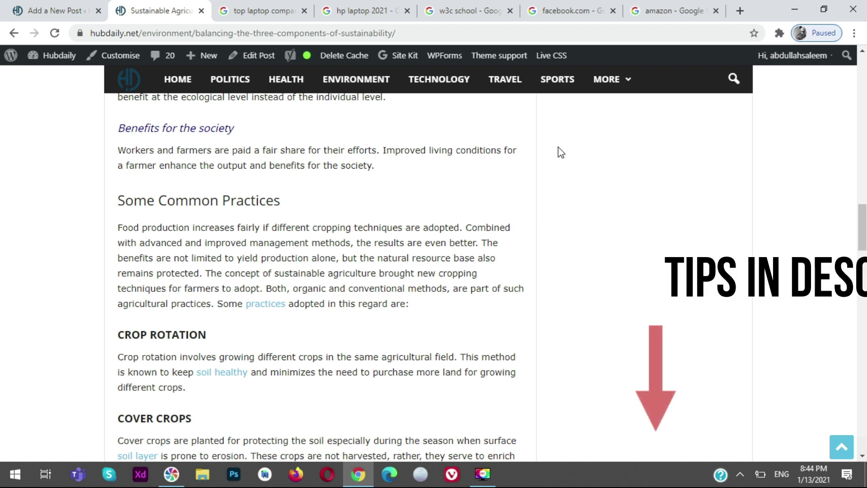
scroll(569, 215, up, 5)
click(68, 11)
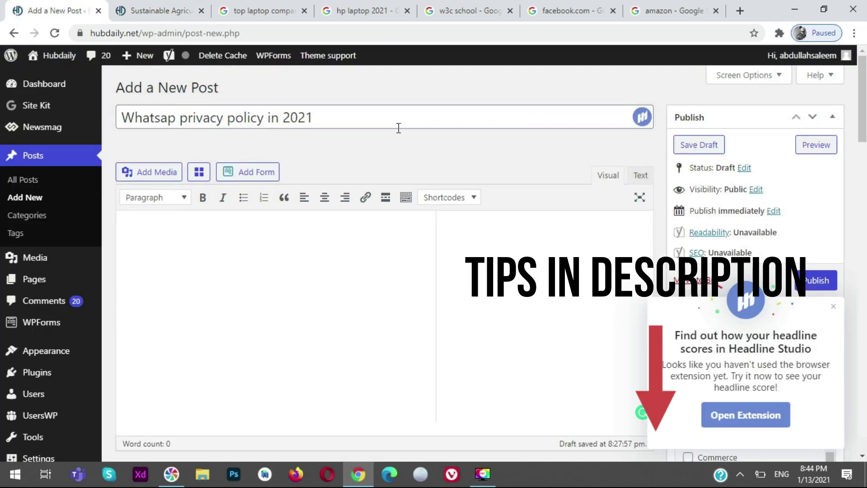
scroll(404, 128, down, 4)
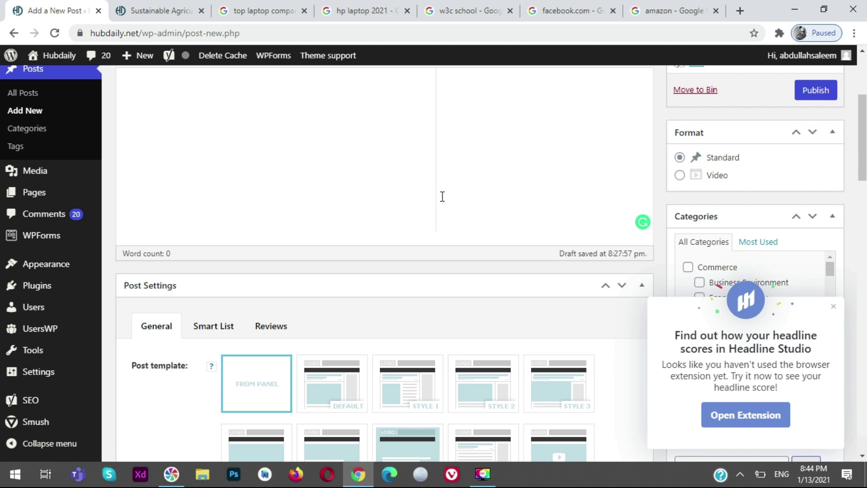
scroll(441, 195, down, 7)
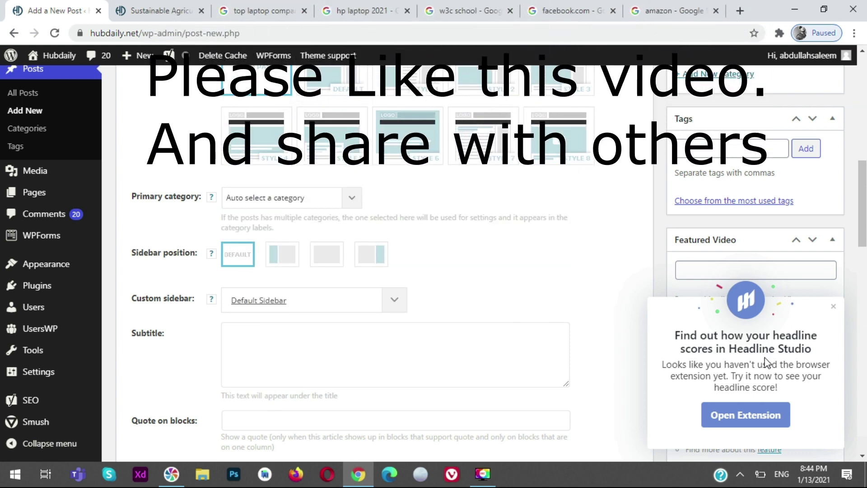
scroll(767, 362, down, 7)
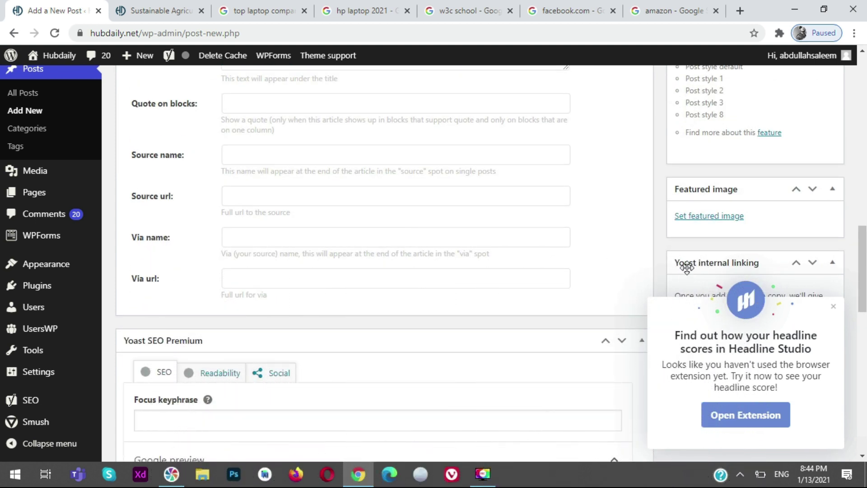
scroll(687, 267, up, 4)
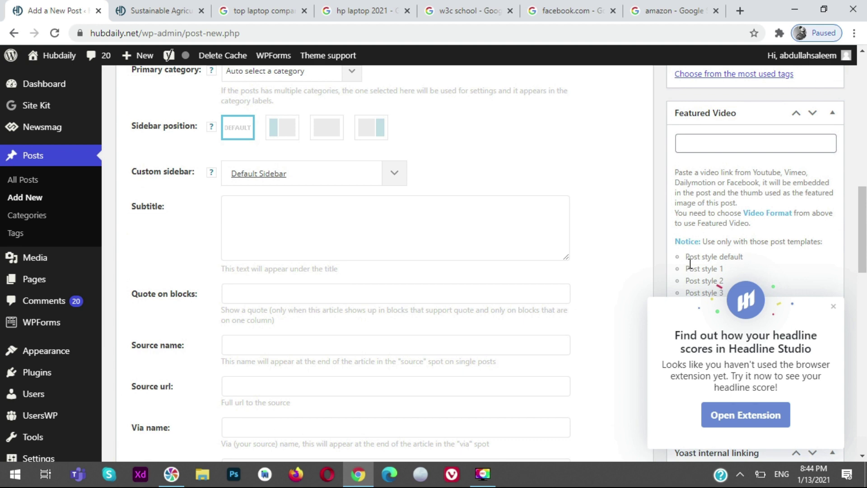